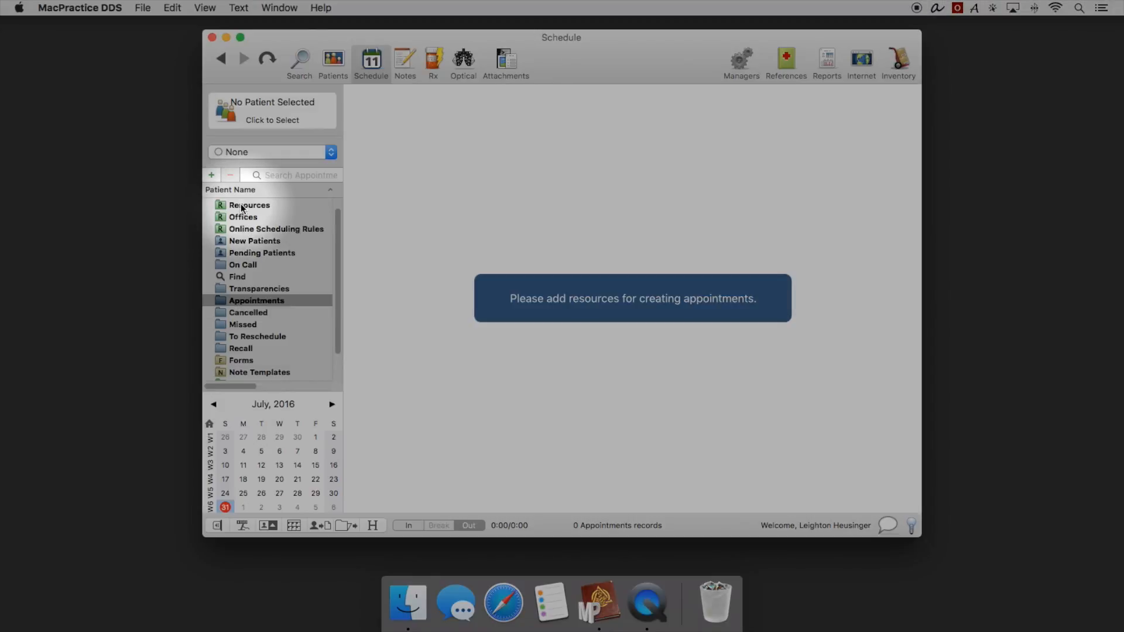
Step: Add a new schedule resource, entering the doctor's name and the code DH
{"action": "left_click", "coordinate": [242, 206]}
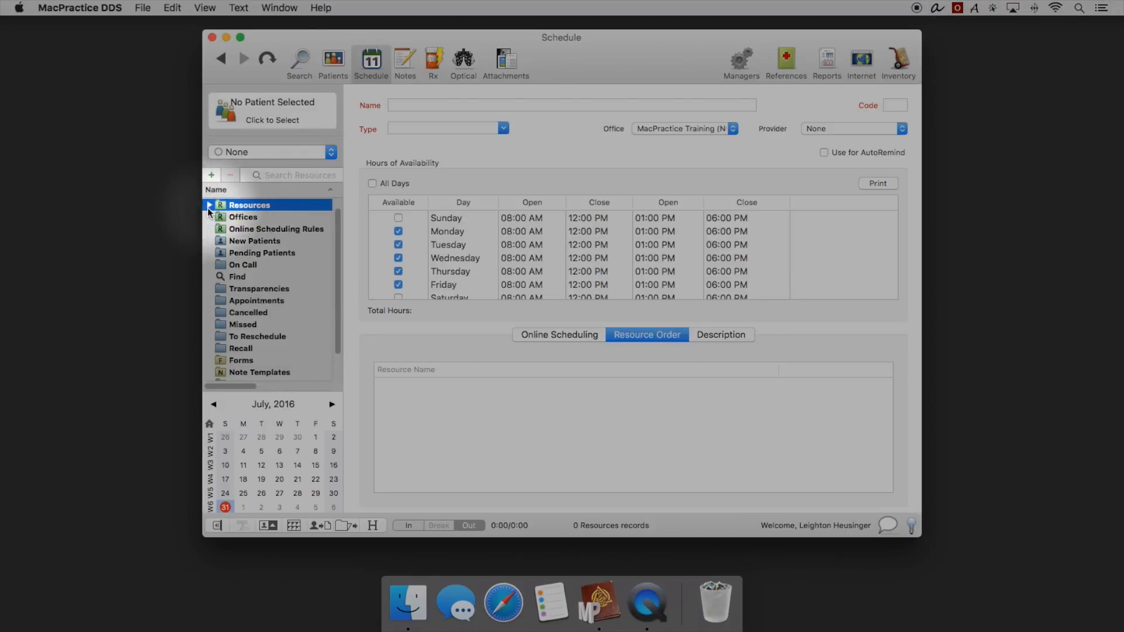
{"action": "left_click", "coordinate": [209, 205]}
{"action": "left_click", "coordinate": [210, 178]}
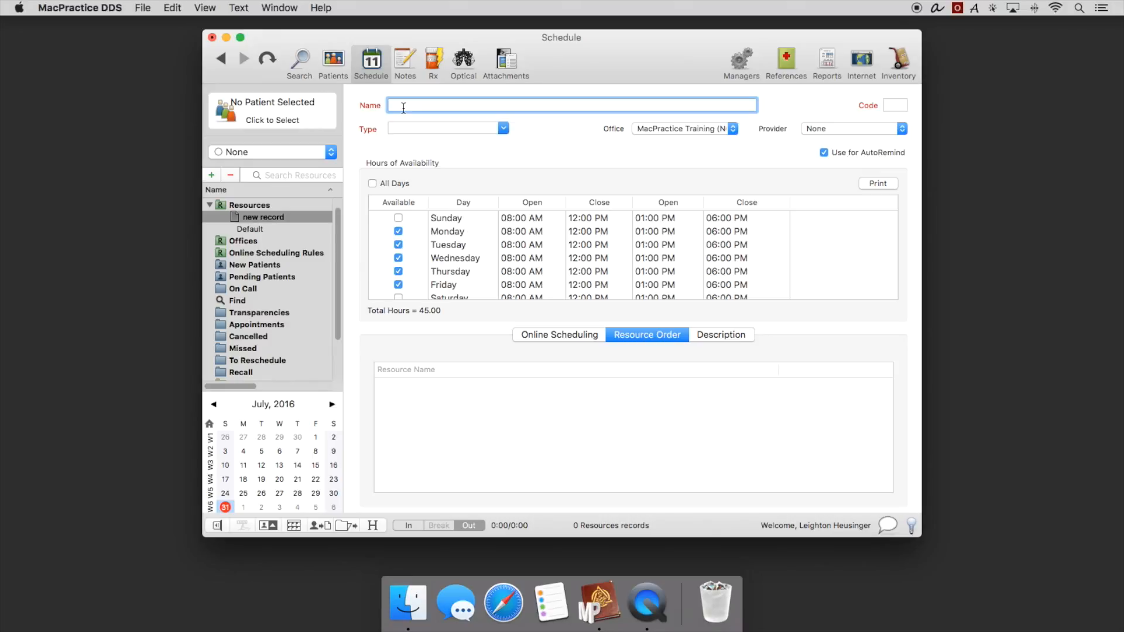
{"action": "type", "text": "Dr. Heusinger"}
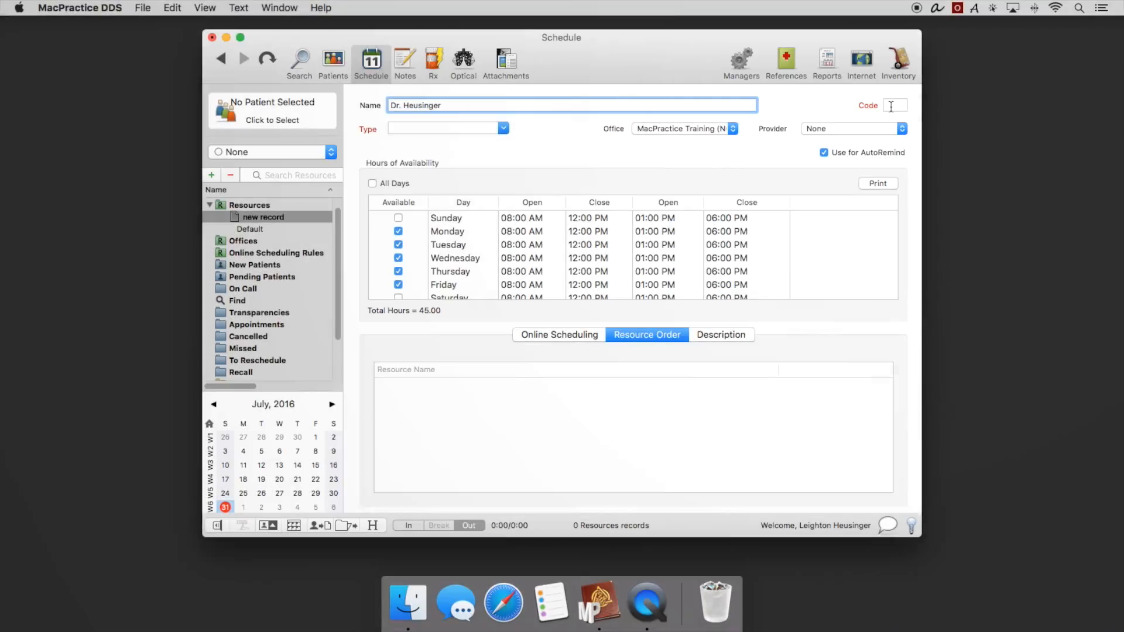
{"action": "left_click", "coordinate": [890, 107]}
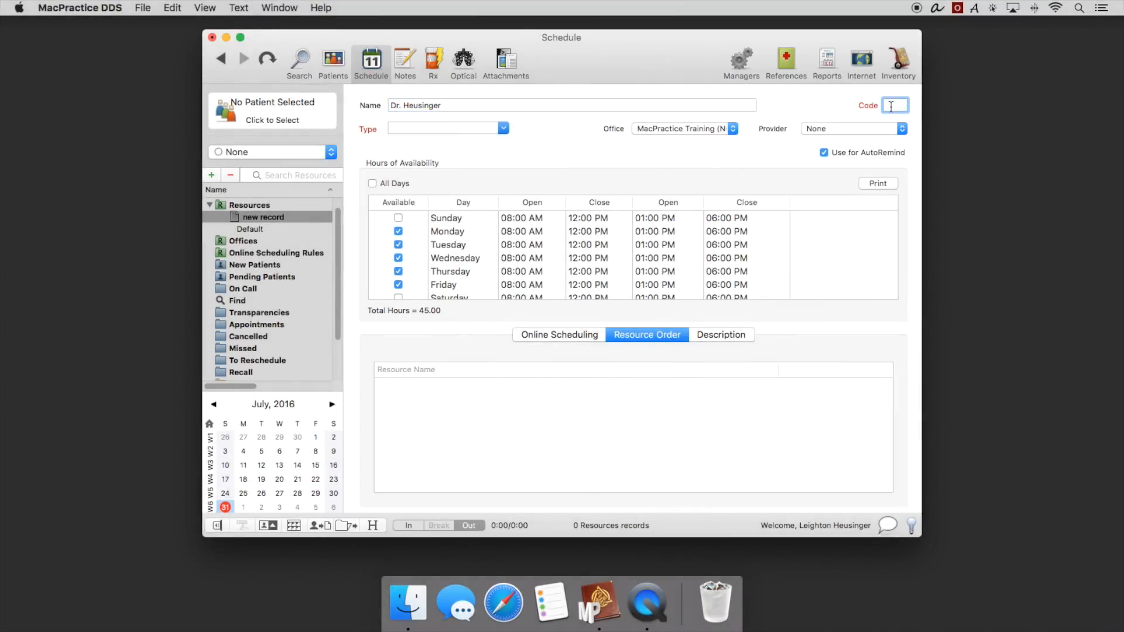
{"action": "type", "text": "DH"}
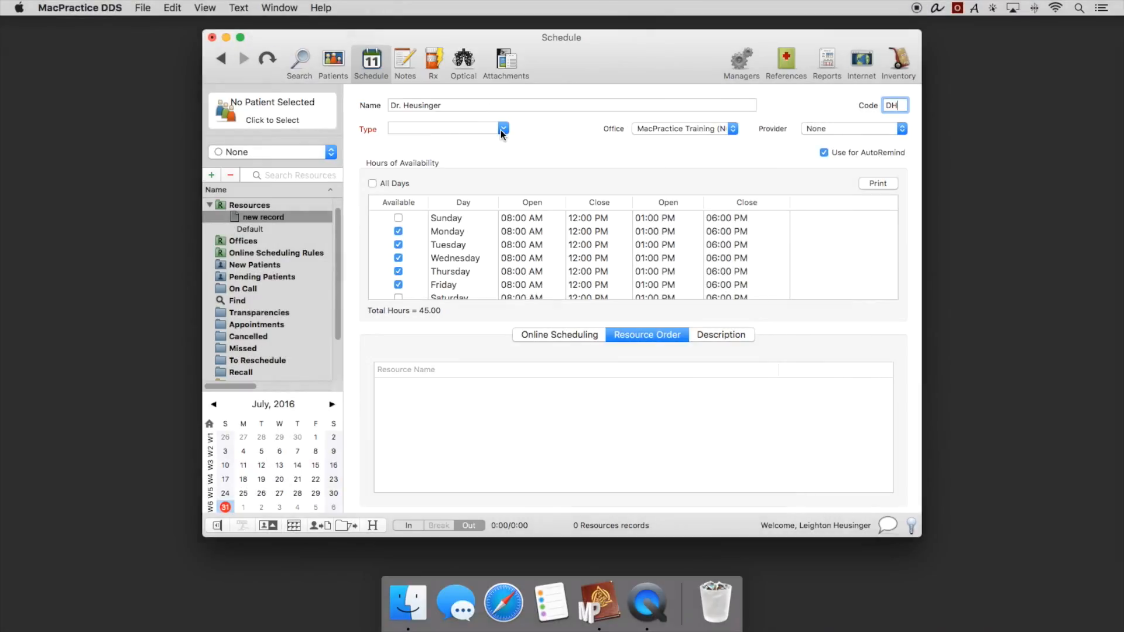
Step: Set the new resource's type to Doctor and its office to MacPractice Training (N0)
{"action": "left_click", "coordinate": [501, 130]}
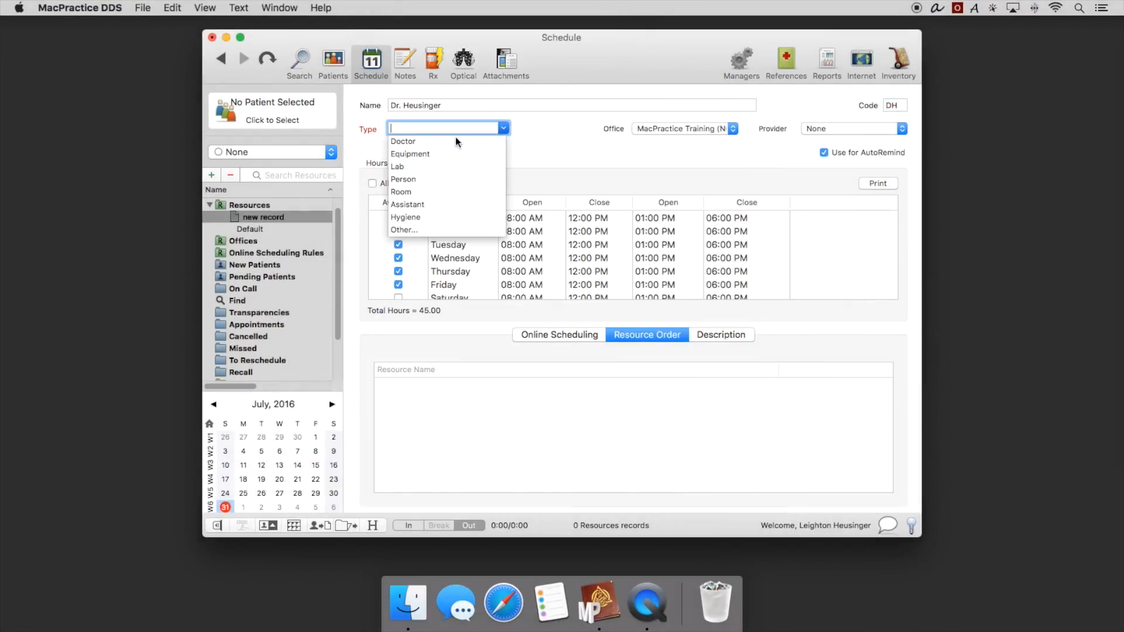
{"action": "left_click", "coordinate": [437, 139]}
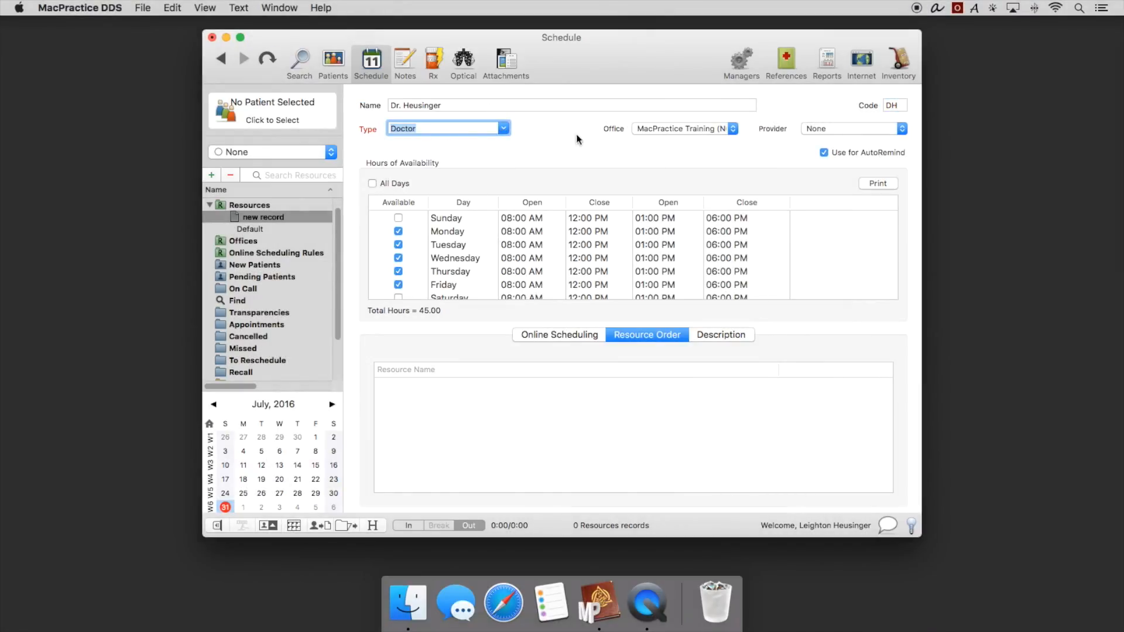
{"action": "left_click", "coordinate": [651, 129]}
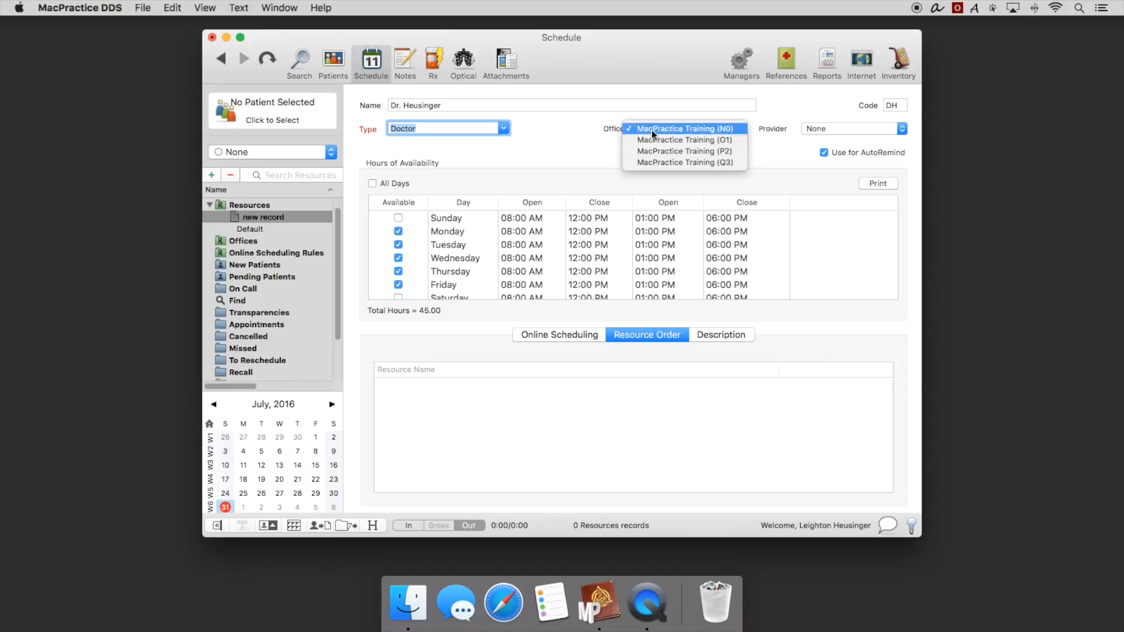
{"action": "left_click", "coordinate": [651, 130]}
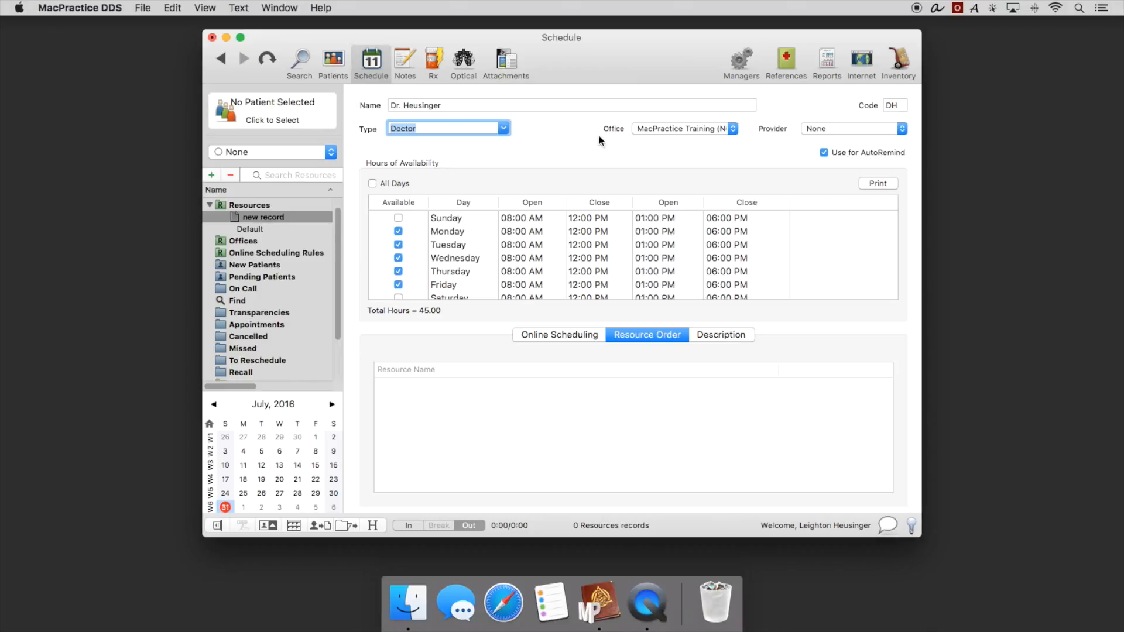
Step: Set the resource's Monday morning opening time to 09:00 AM
{"action": "left_click", "coordinate": [510, 231]}
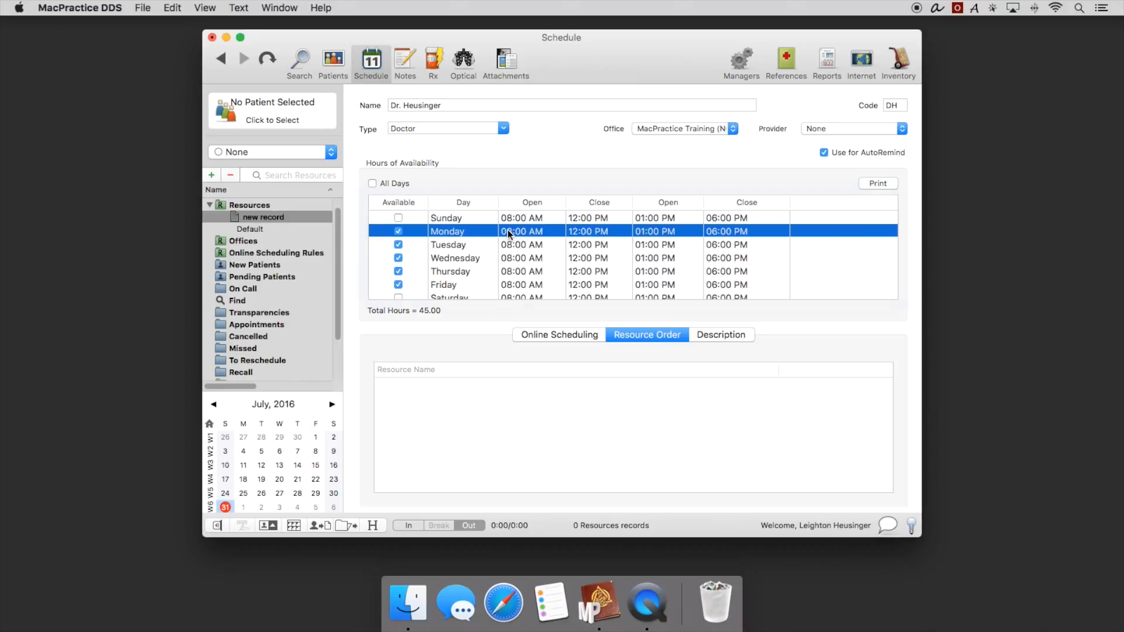
{"action": "left_click", "coordinate": [513, 234]}
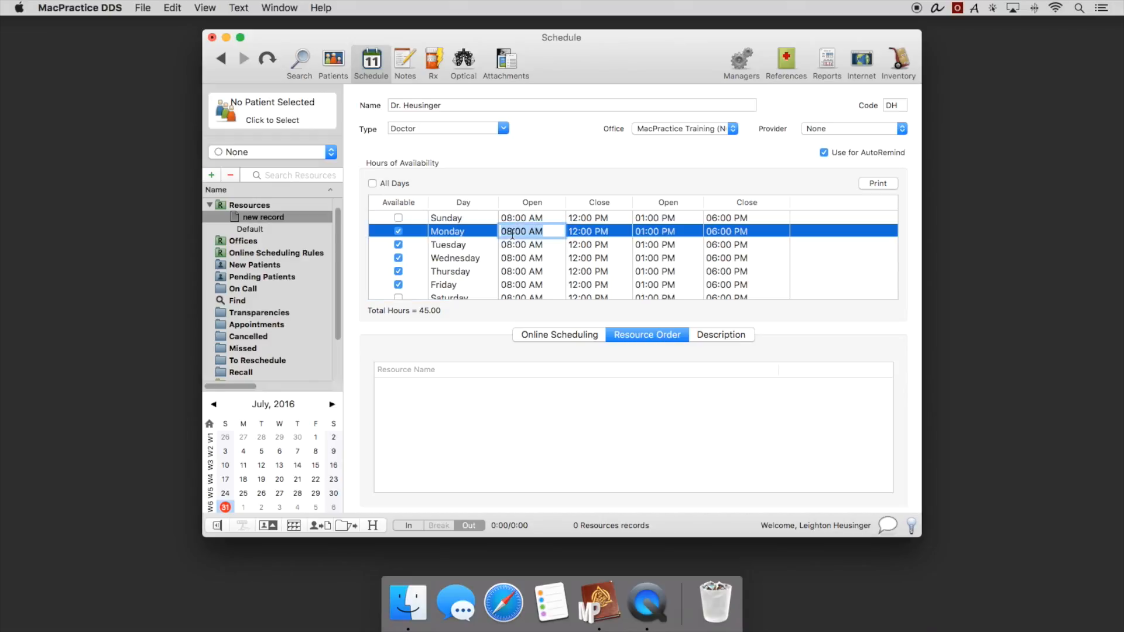
{"action": "type", "text": "09:00 AM"}
{"action": "key", "text": "Return"}
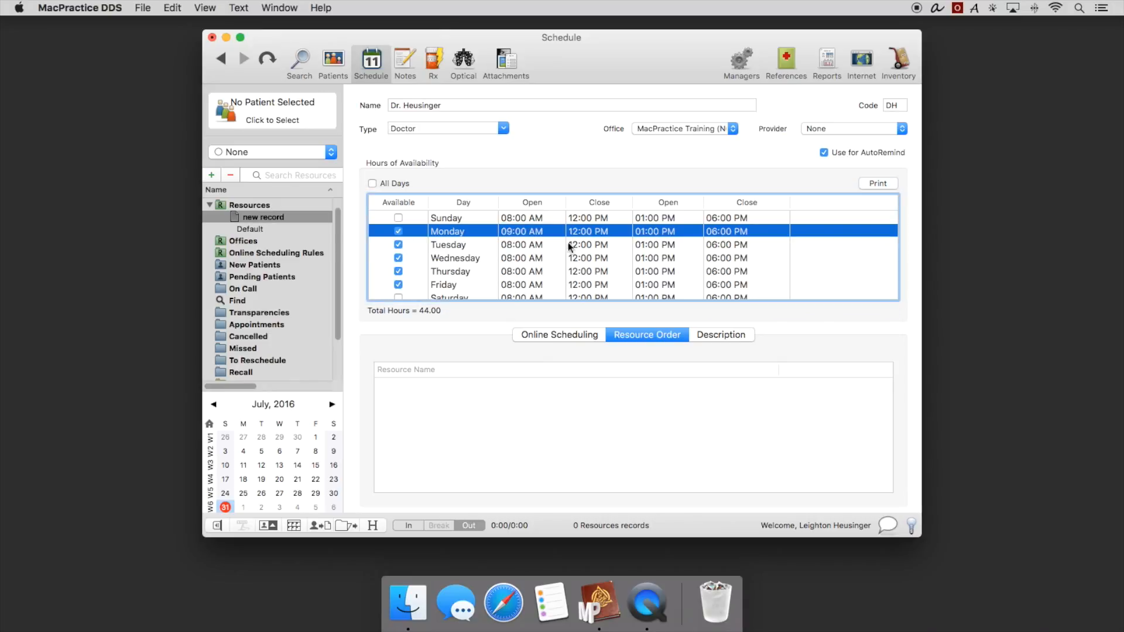
Step: Set Monday's afternoon opening and closing times both to 12:00 PM and save the resource record
{"action": "left_click", "coordinate": [646, 234]}
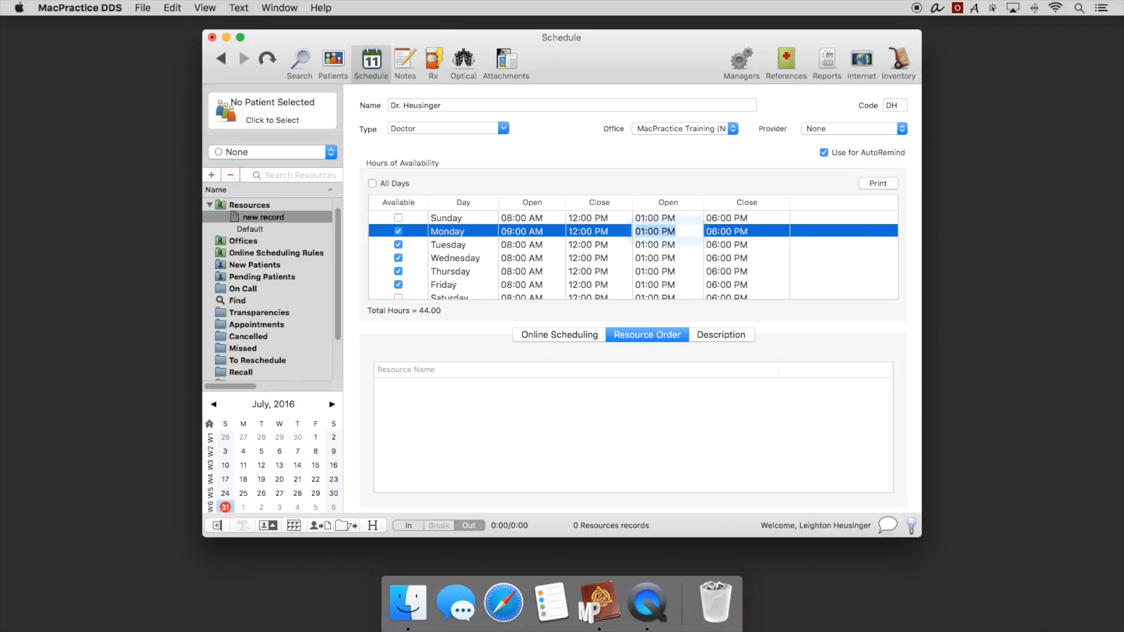
{"action": "type", "text": "12:0"}
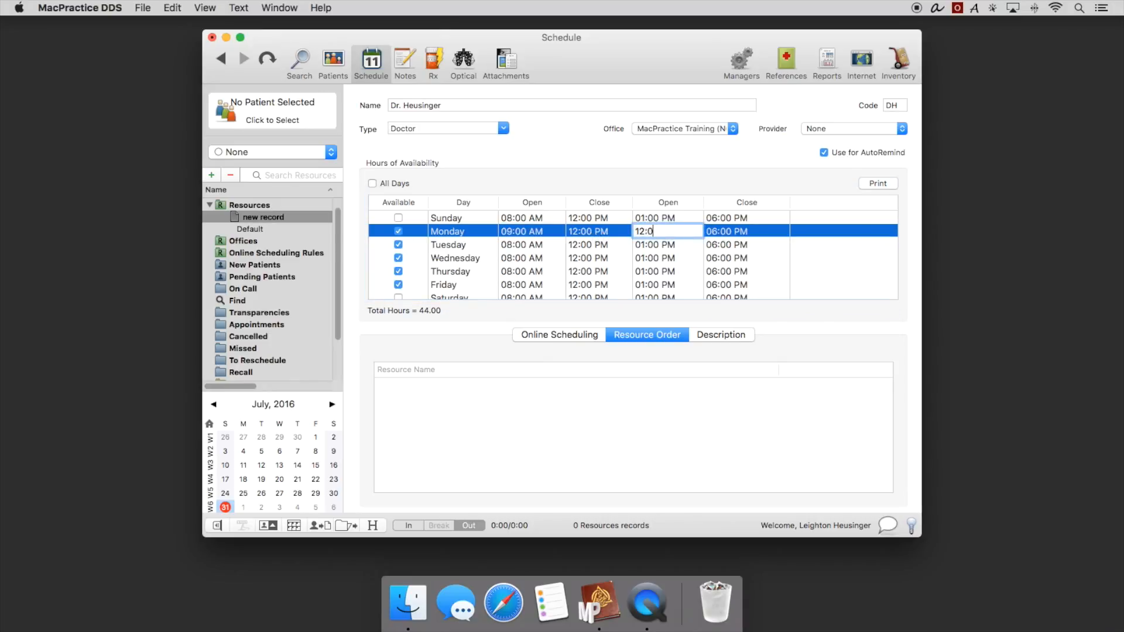
{"action": "type", "text": "0 PM"}
{"action": "key", "text": "Tab"}
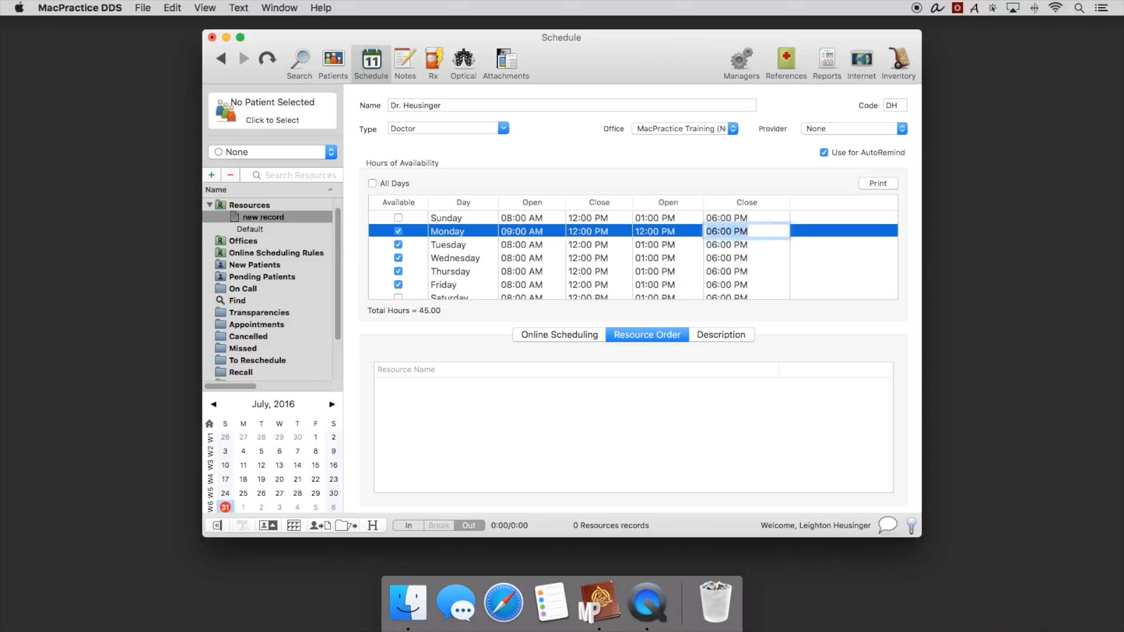
{"action": "type", "text": "12:00"}
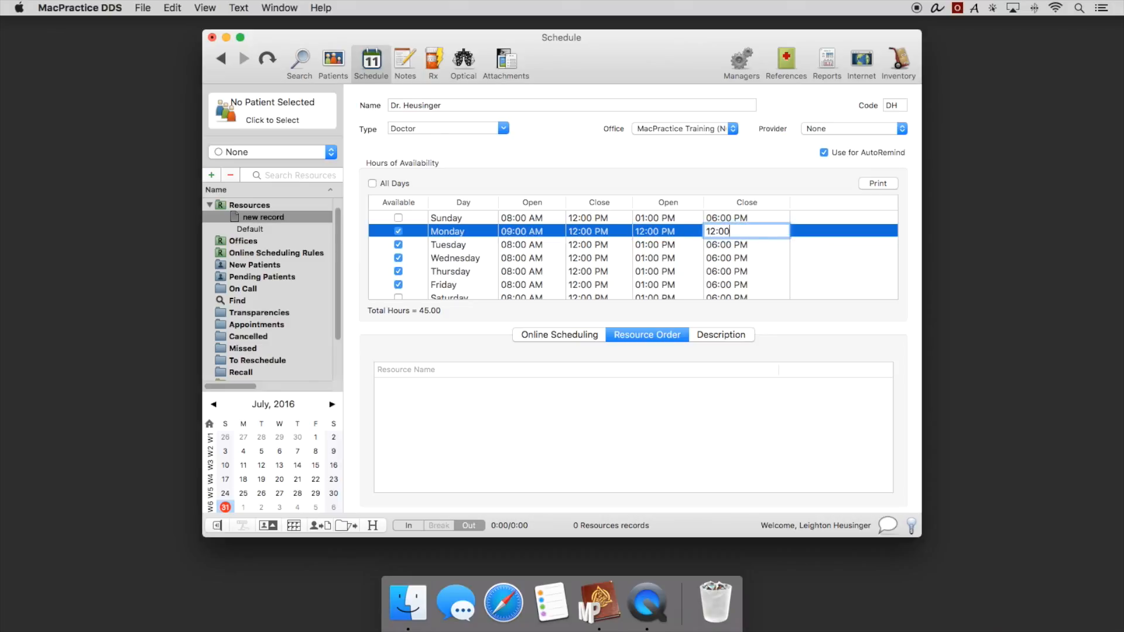
{"action": "type", "text": "PM"}
{"action": "key", "text": "Return"}
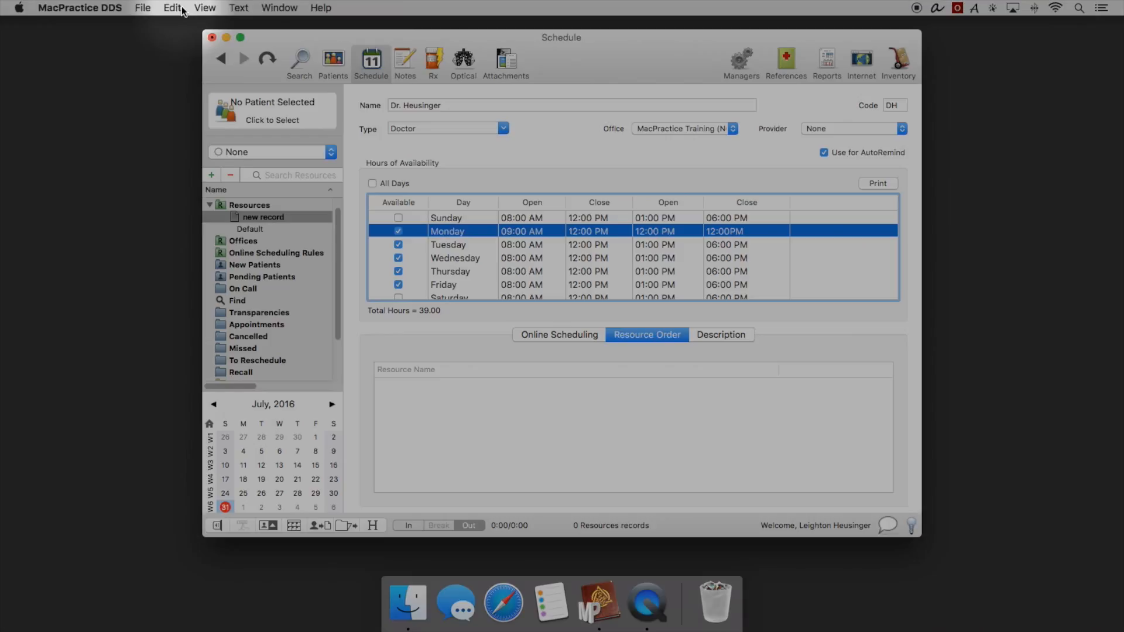
{"action": "left_click", "coordinate": [172, 7]}
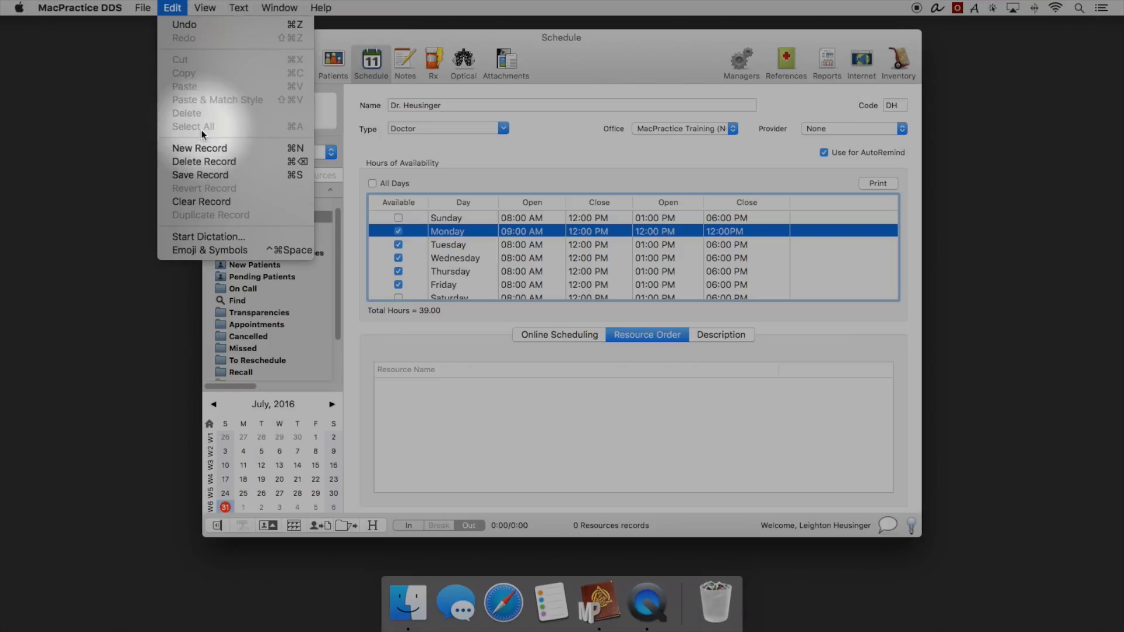
{"action": "left_click", "coordinate": [196, 176]}
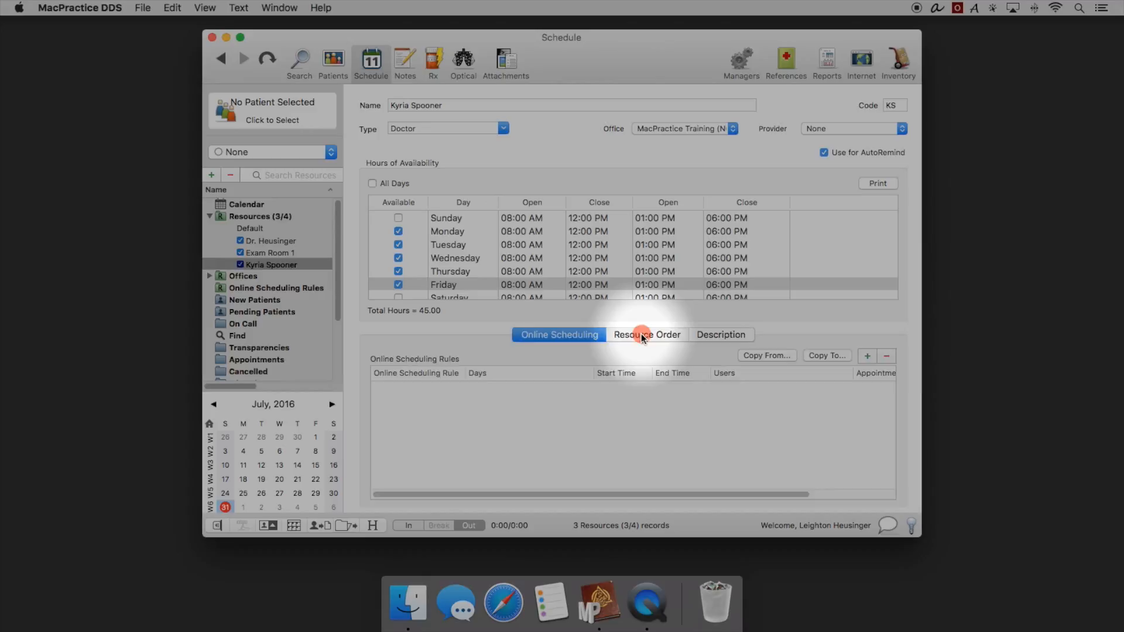
Step: Move the last resource above Exam Room 1 in the resource order and review the columns in the appointments calendar
{"action": "left_click", "coordinate": [640, 334]}
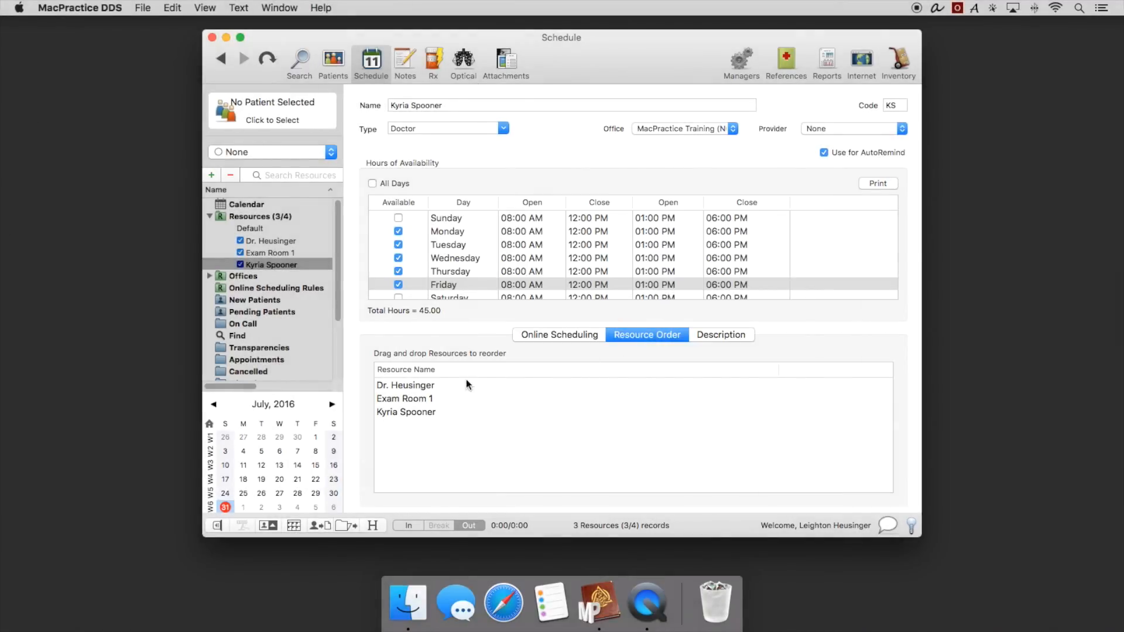
{"action": "left_click_drag", "start_coordinate": [396, 414], "coordinate": [421, 396]}
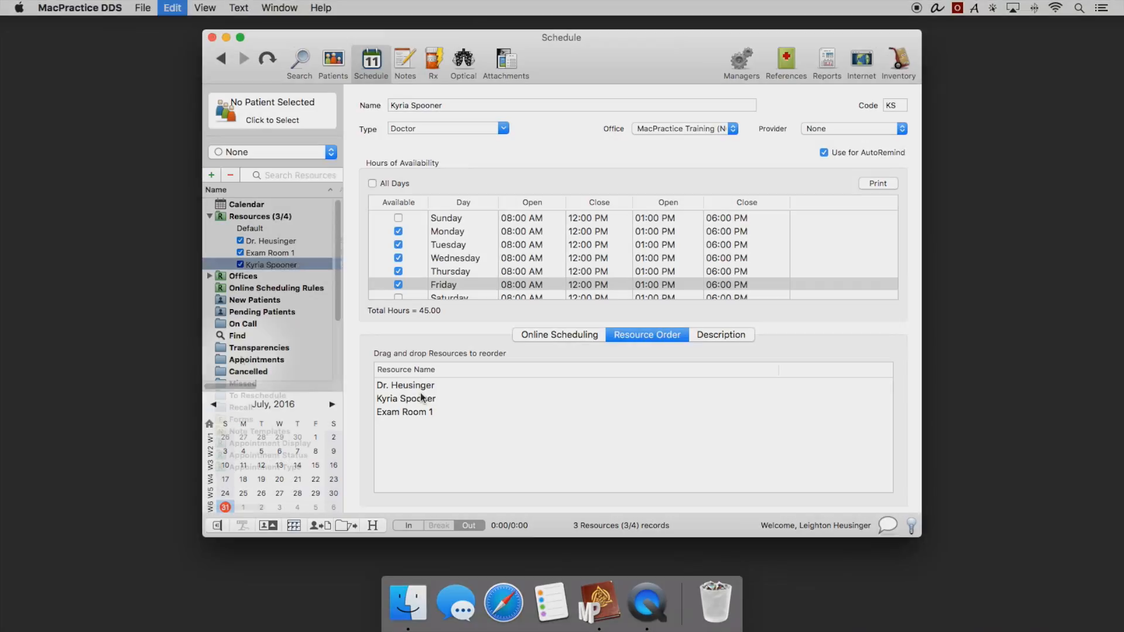
{"action": "left_click", "coordinate": [231, 359]}
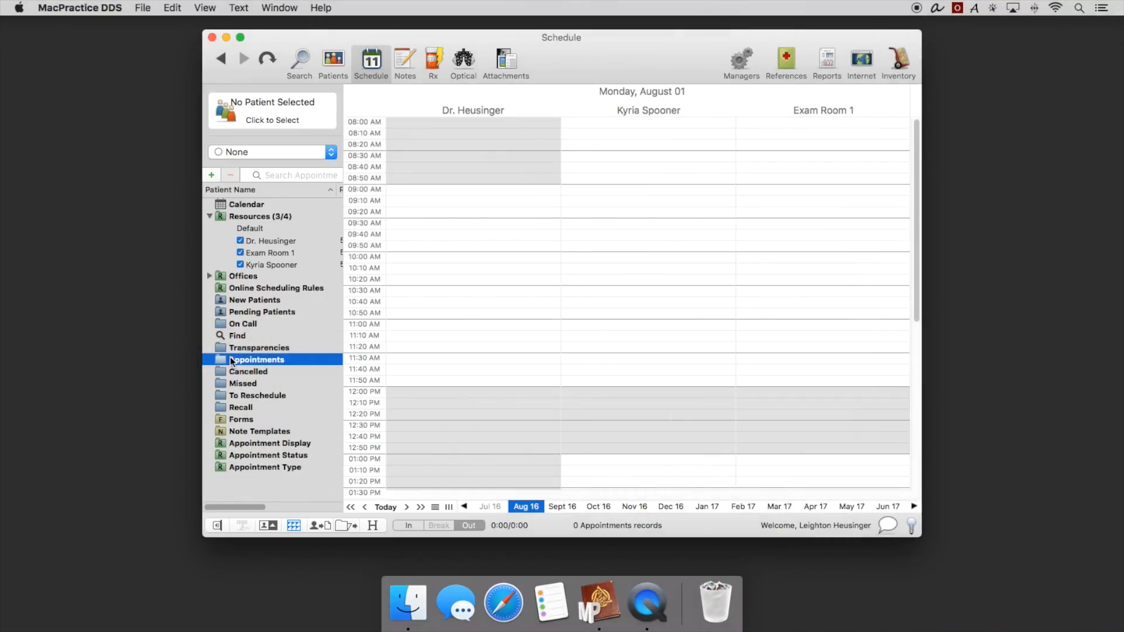
{"action": "scroll", "coordinate": [916, 205], "scroll_direction": "down", "scroll_amount": 2}
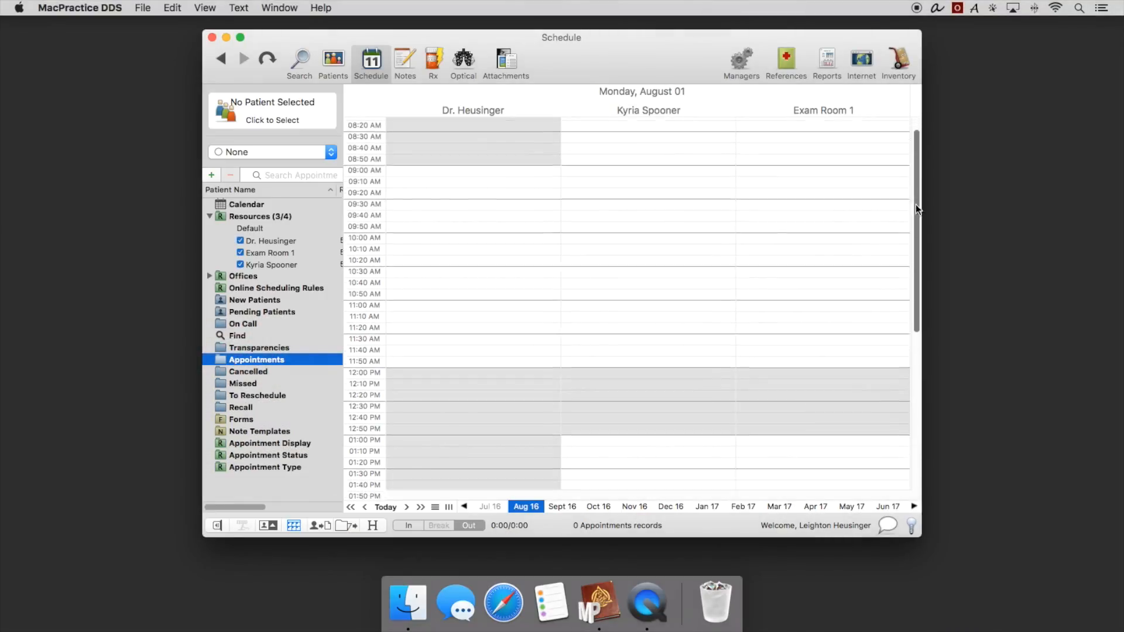
{"action": "left_click_drag", "start_coordinate": [916, 205], "coordinate": [918, 385]}
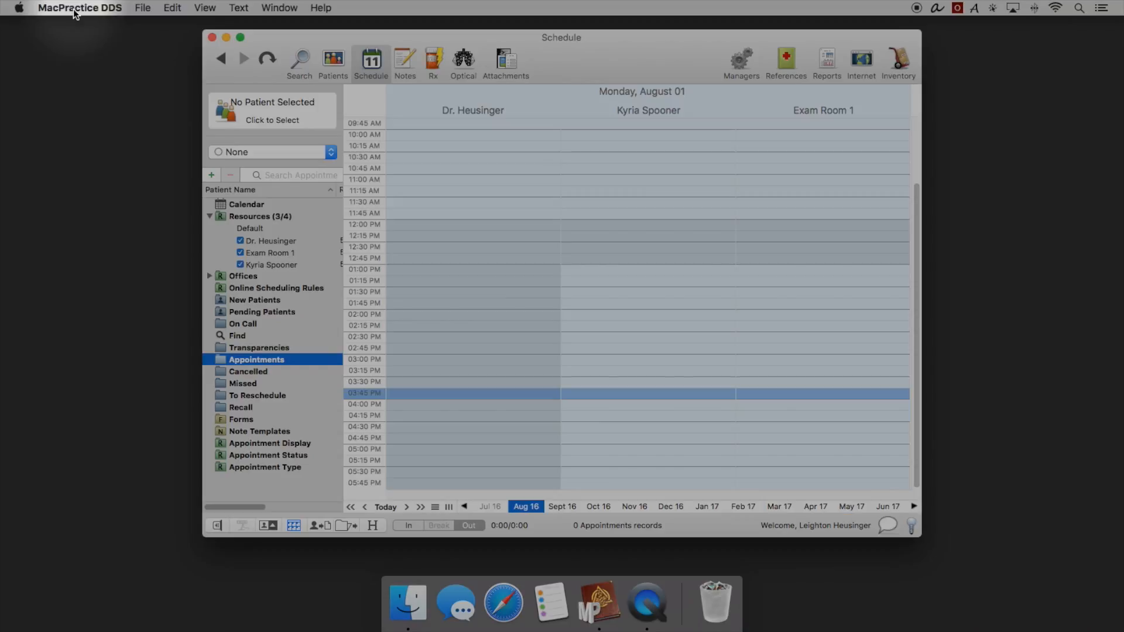
Step: In the Scheduling preferences, set the calendar start time to 7:00 AM and the local time interval to 10 minutes
{"action": "left_click", "coordinate": [73, 8]}
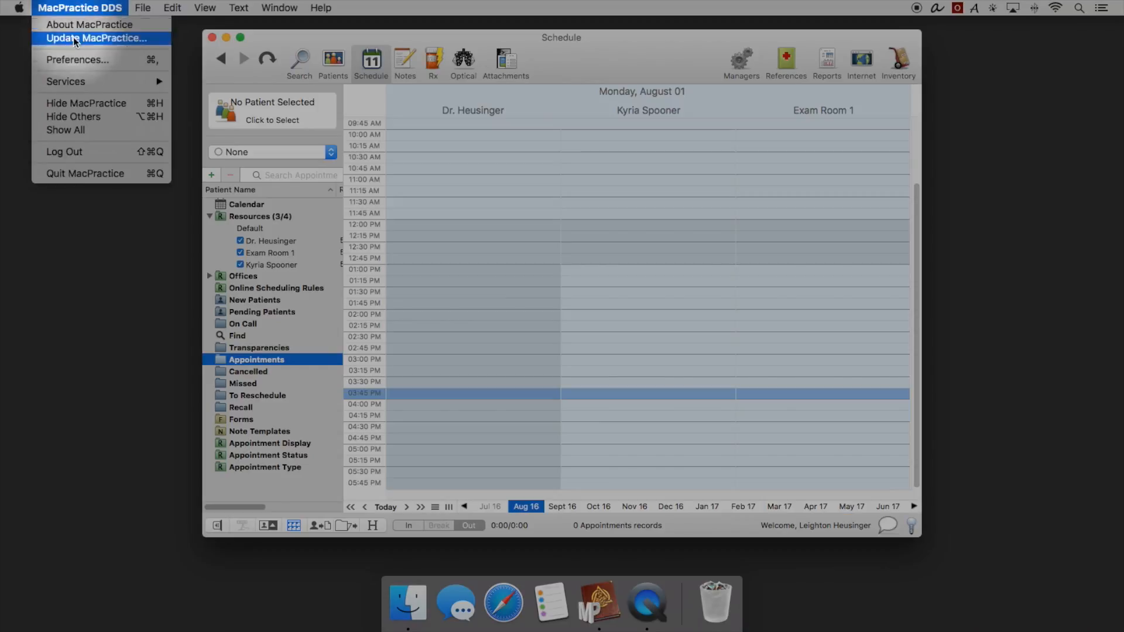
{"action": "left_click", "coordinate": [72, 59]}
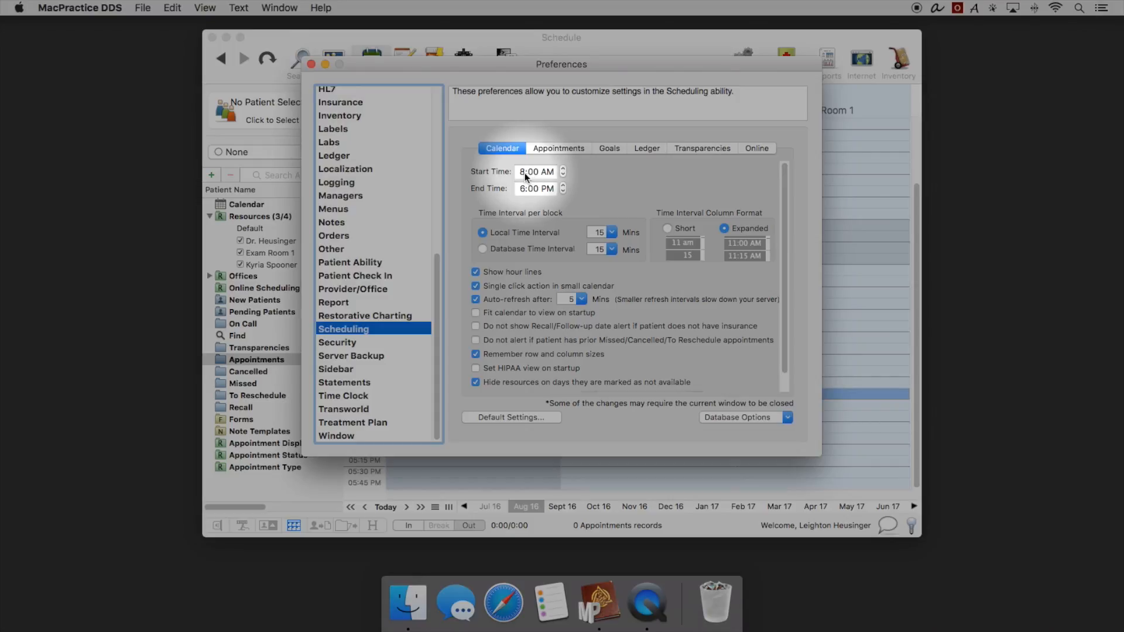
{"action": "left_click", "coordinate": [525, 173]}
{"action": "left_click", "coordinate": [563, 174]}
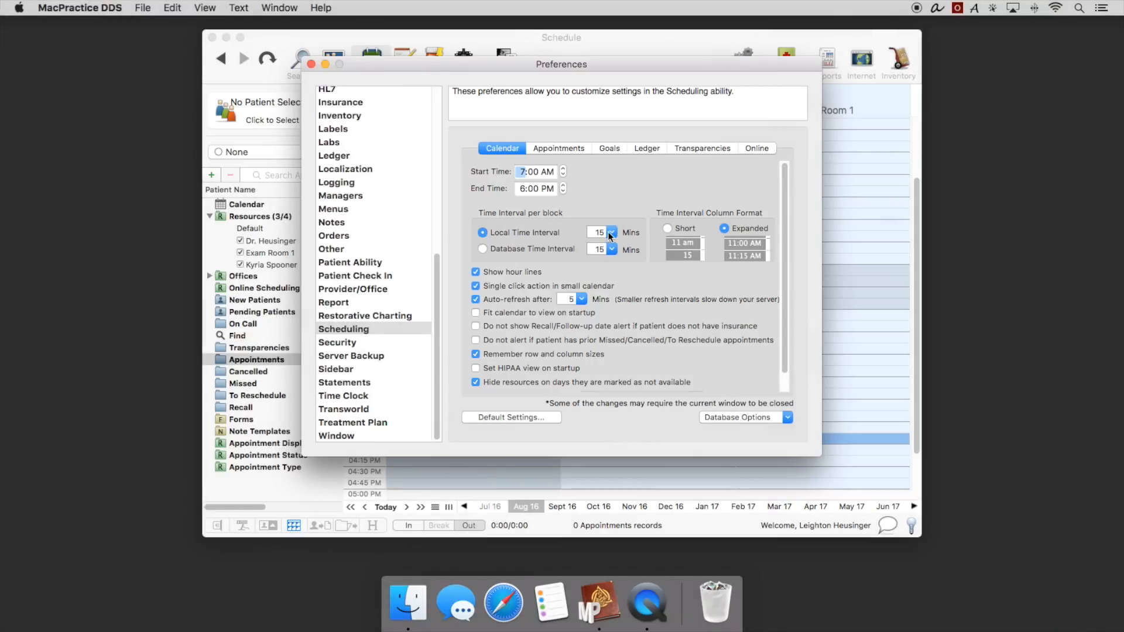
{"action": "left_click", "coordinate": [611, 233]}
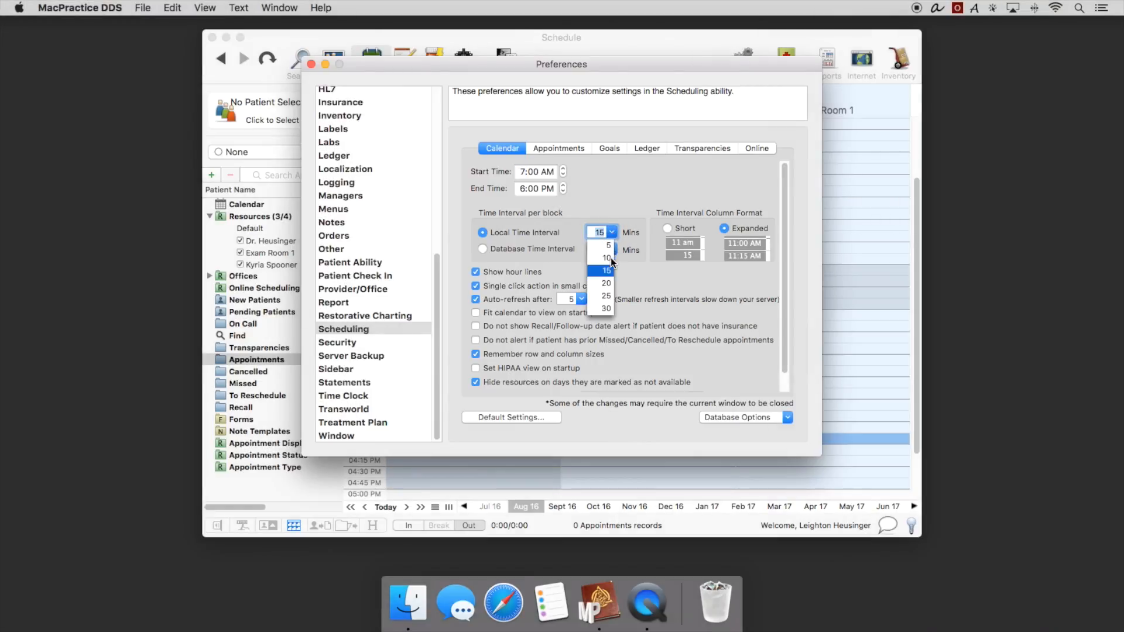
{"action": "left_click", "coordinate": [609, 257]}
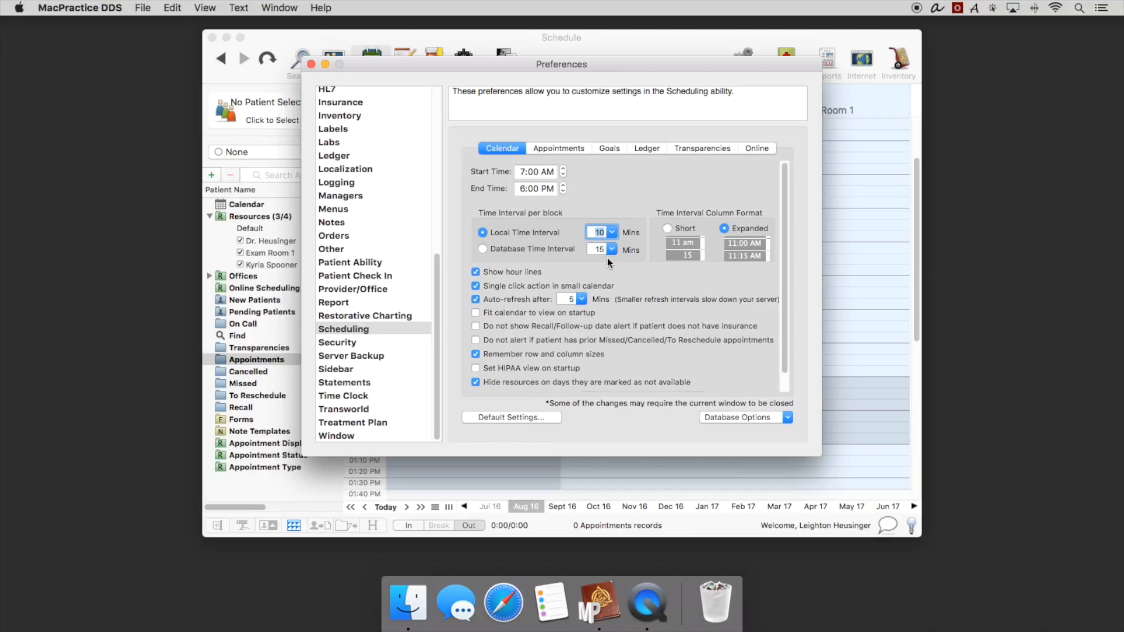
{"action": "left_click", "coordinate": [311, 65]}
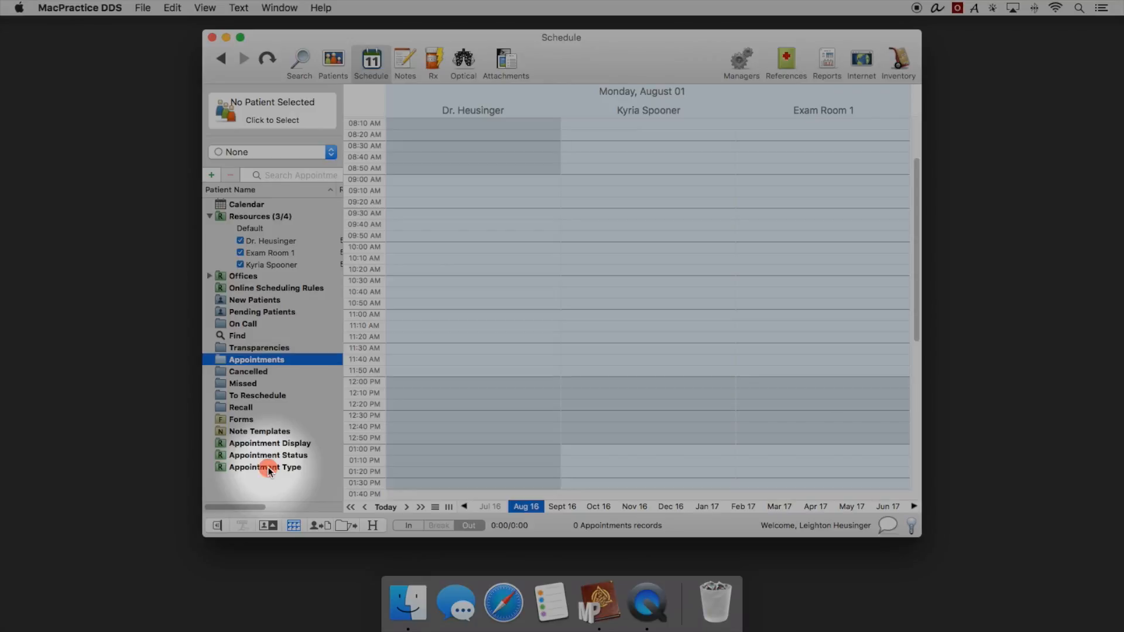
Step: Create an appointment type named Consultation and save it
{"action": "left_click", "coordinate": [268, 467]}
{"action": "left_click", "coordinate": [207, 465]}
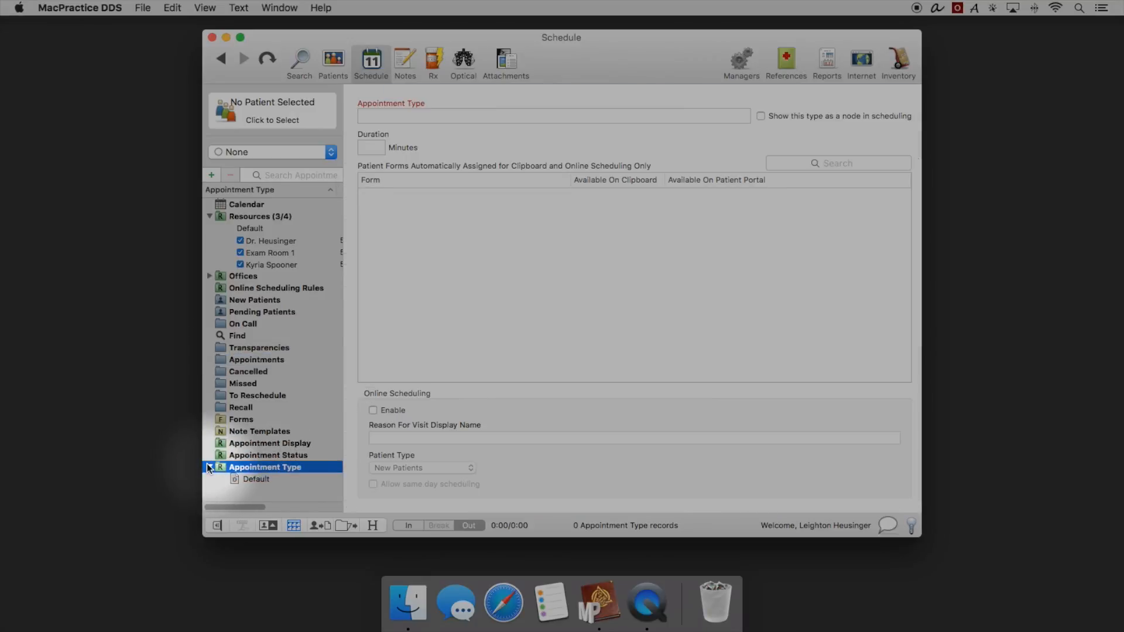
{"action": "left_click", "coordinate": [212, 175]}
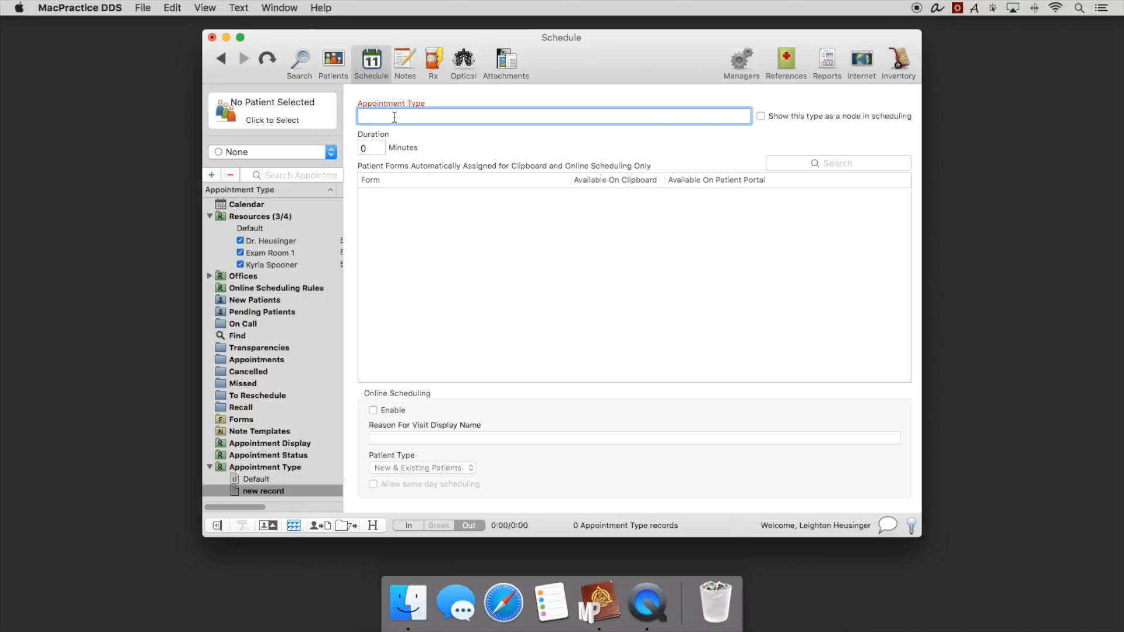
{"action": "type", "text": "Consula"}
{"action": "key", "text": "alt+BackSpace"}
{"action": "type", "text": "Consultation"}
{"action": "key", "text": "super+s"}
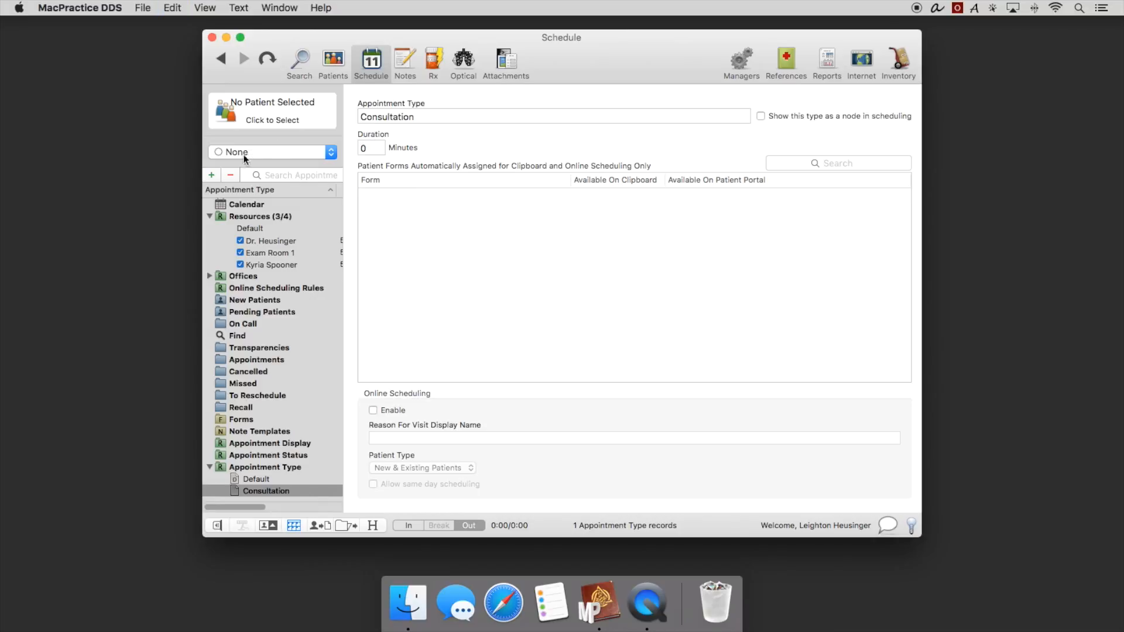
Step: Create a second appointment type named New Patient Exam and save it
{"action": "key", "text": "super+n"}
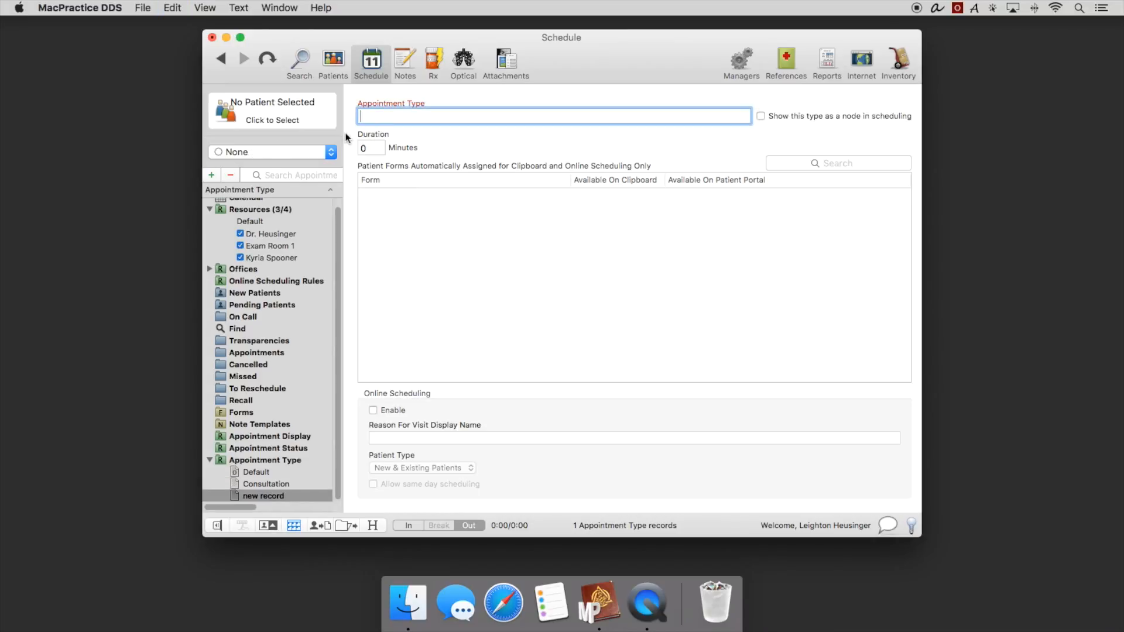
{"action": "type", "text": "New Patient Exam"}
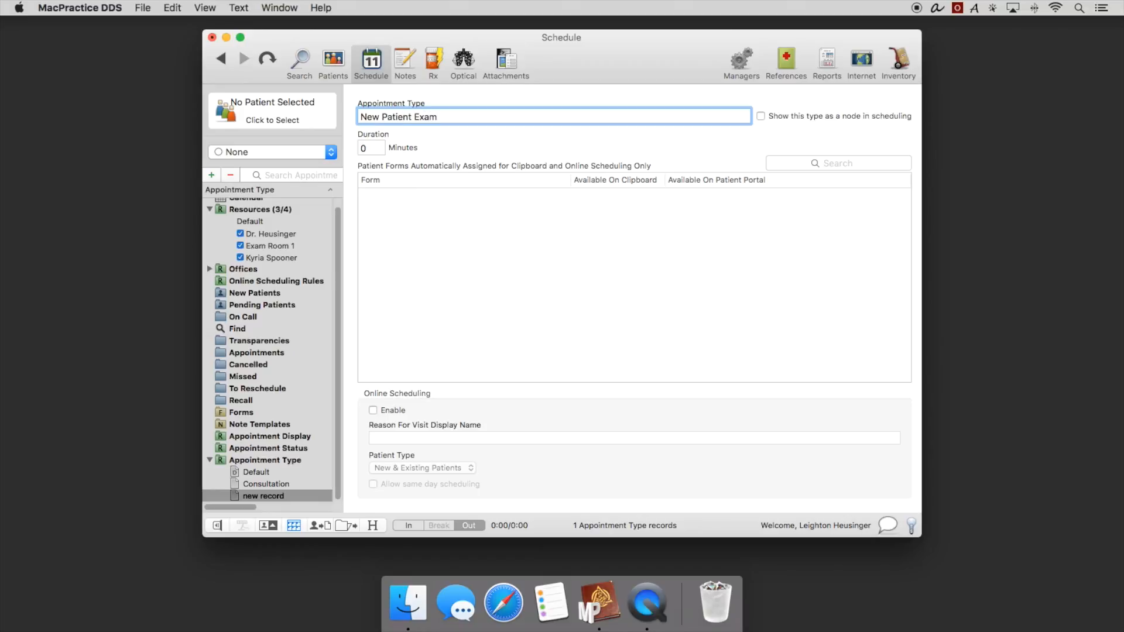
{"action": "key", "text": "super+s"}
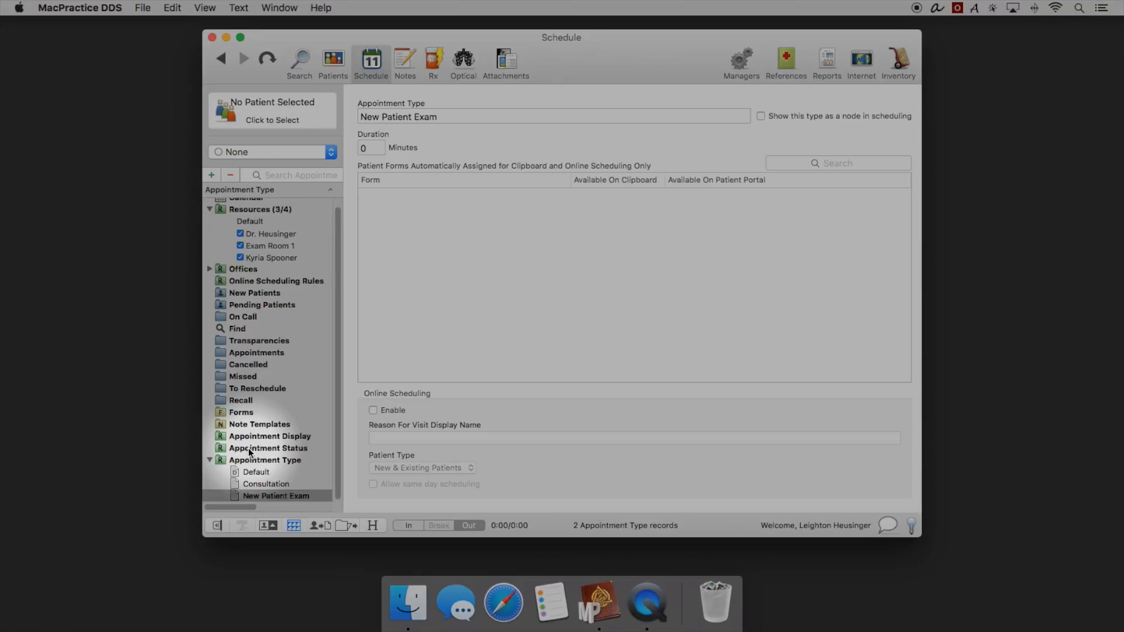
Step: Add a new appointment status named Billed to the existing Appointment Status records and save it
{"action": "left_click", "coordinate": [248, 448]}
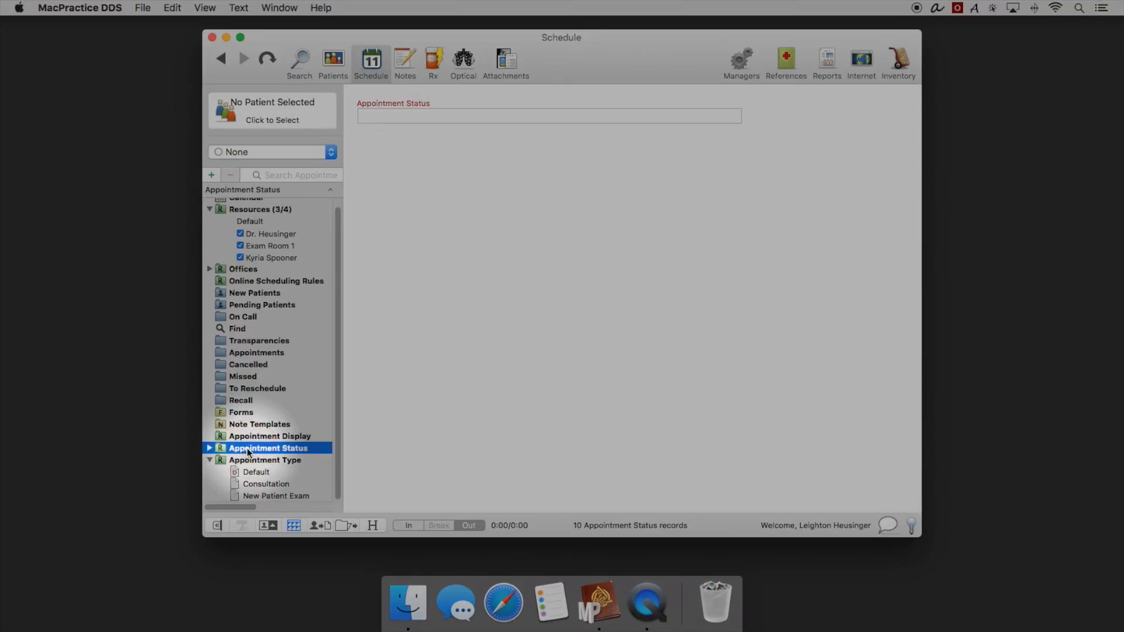
{"action": "left_click", "coordinate": [209, 448]}
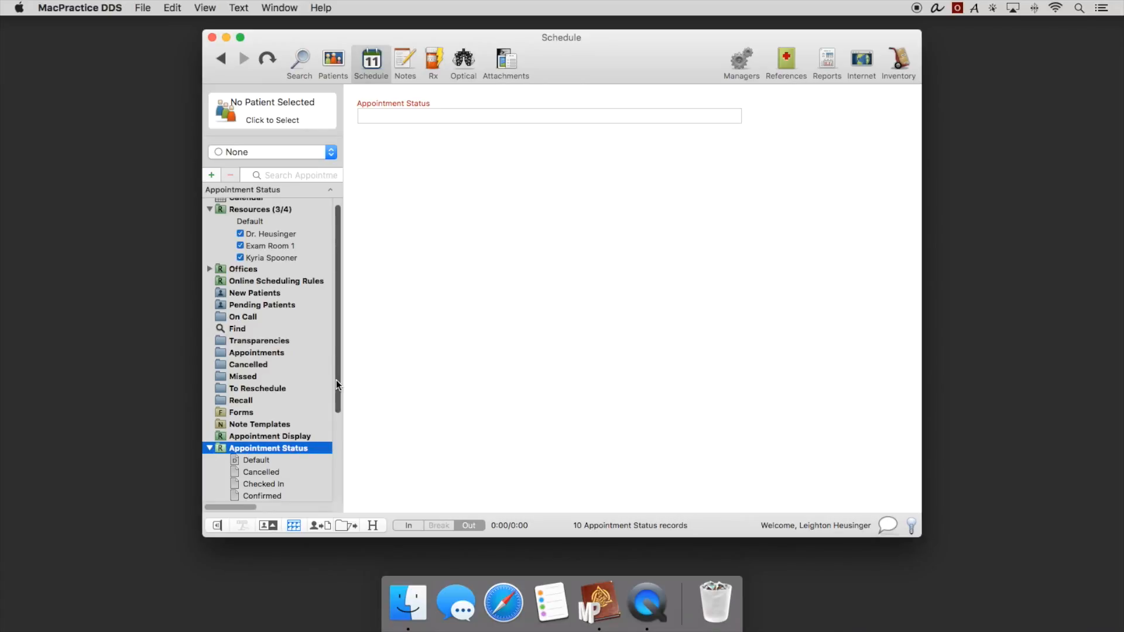
{"action": "left_click_drag", "start_coordinate": [336, 381], "coordinate": [337, 471]}
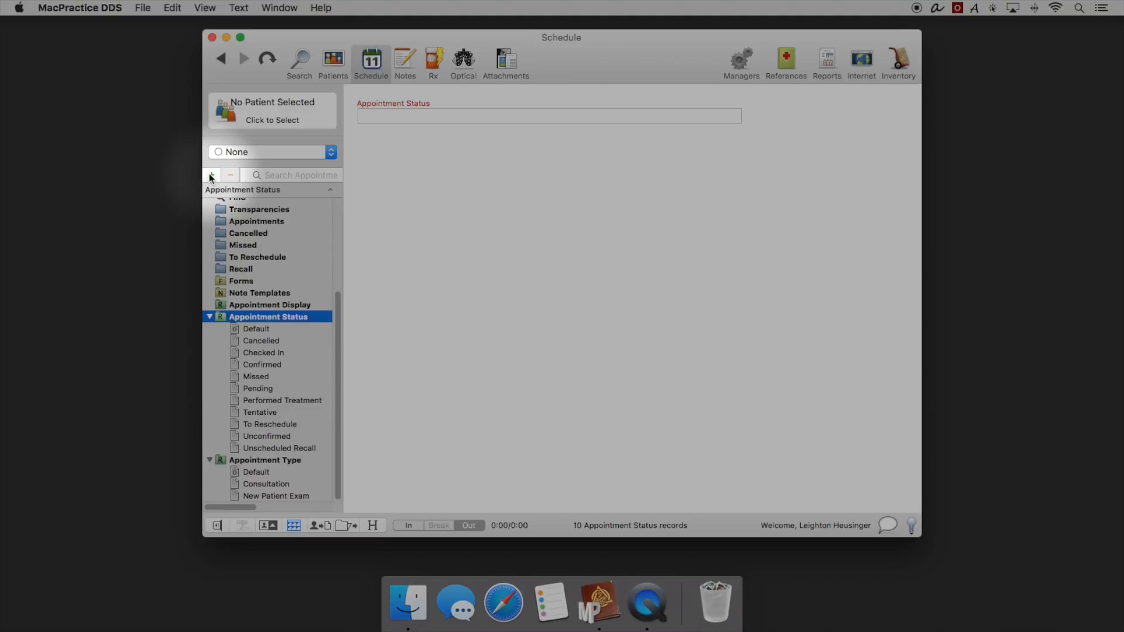
{"action": "left_click", "coordinate": [211, 176]}
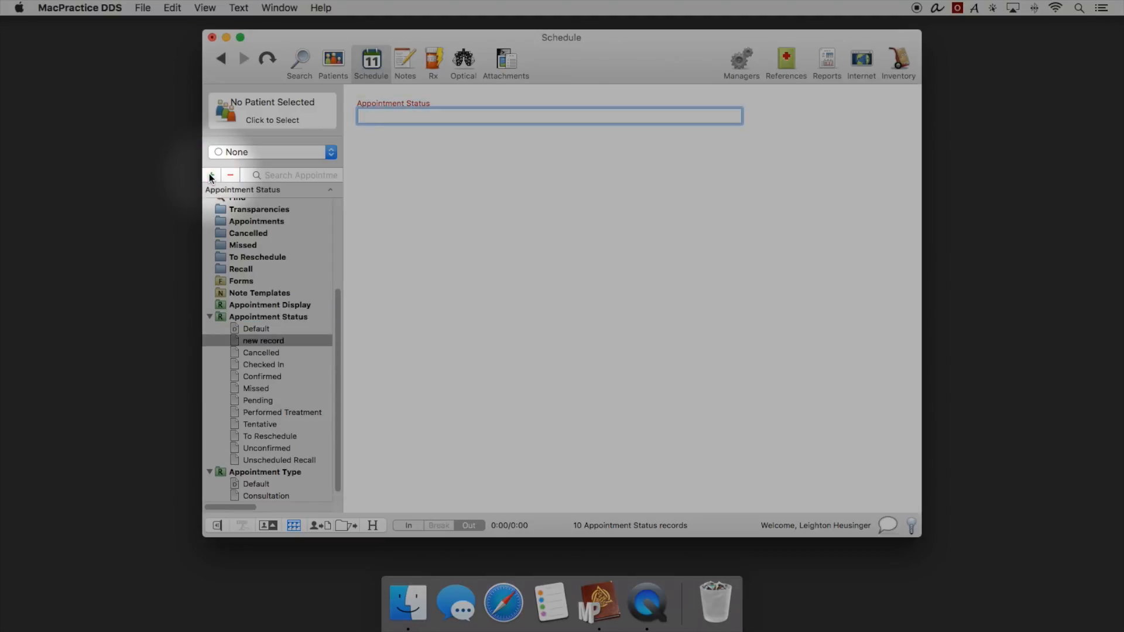
{"action": "type", "text": "Billed"}
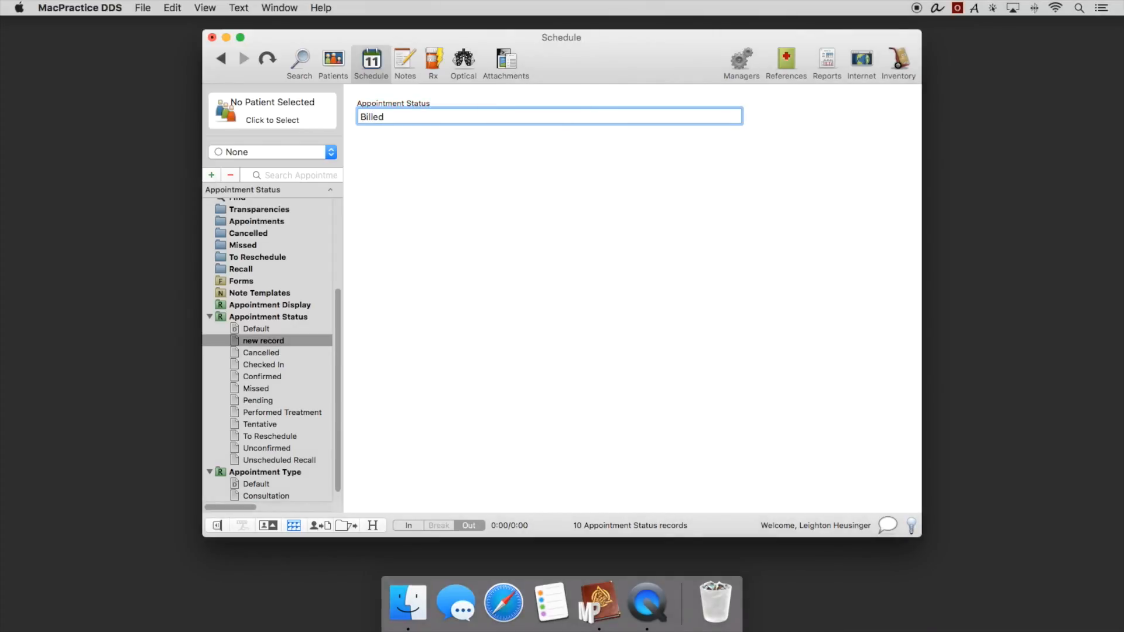
{"action": "key", "text": "Return"}
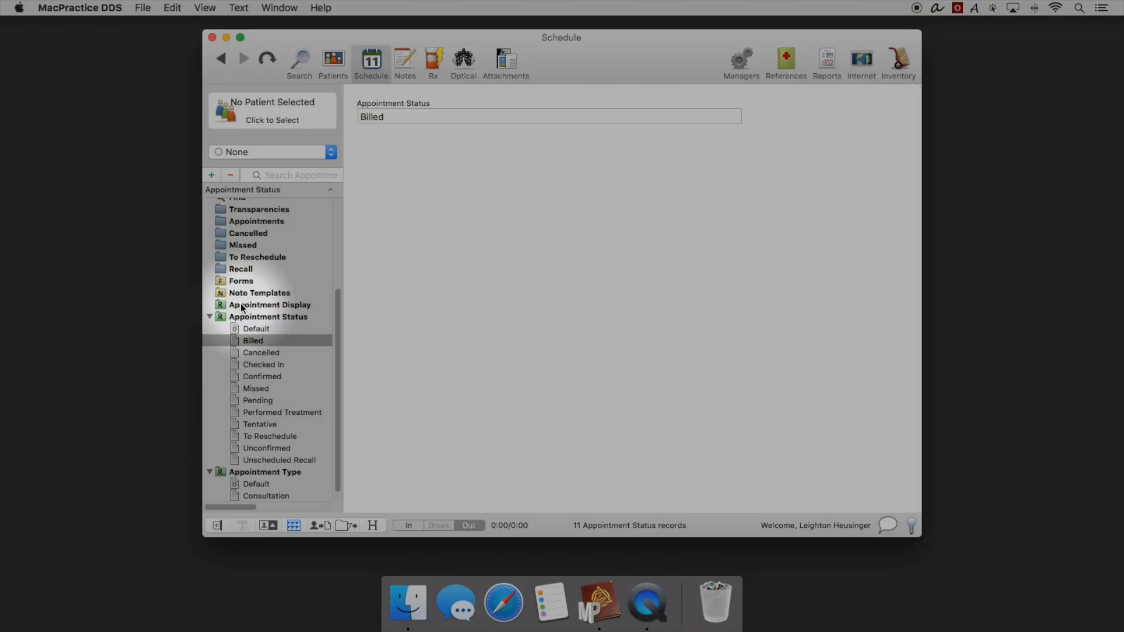
Step: In the Appointment Display settings, color areas 3, 4 and 5 by Appointment Status
{"action": "left_click", "coordinate": [242, 306]}
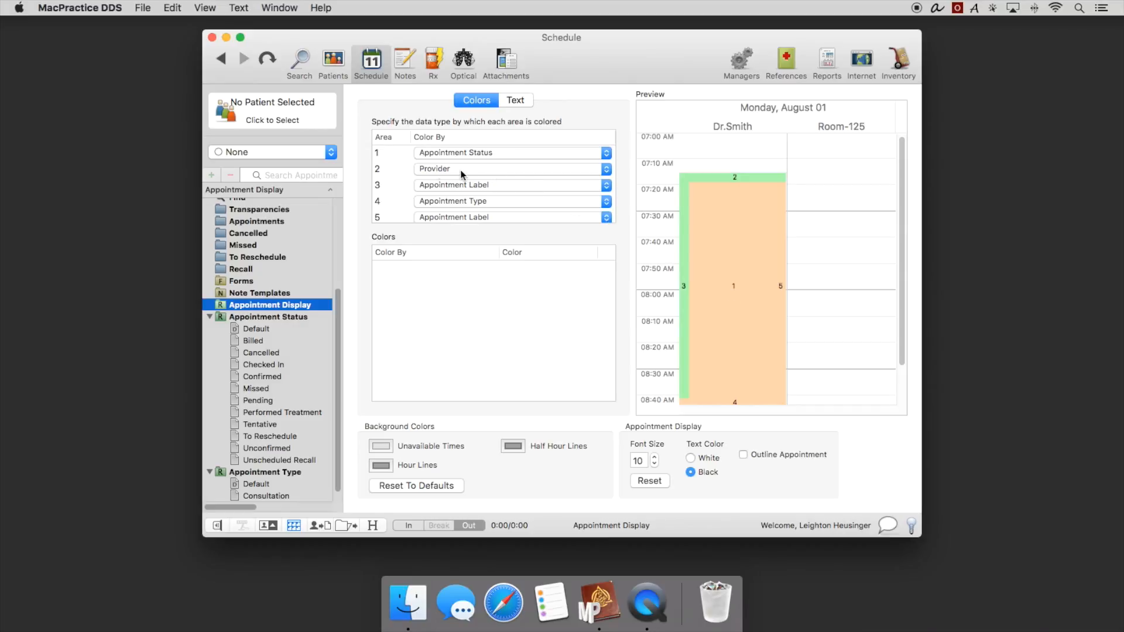
{"action": "left_click", "coordinate": [432, 187]}
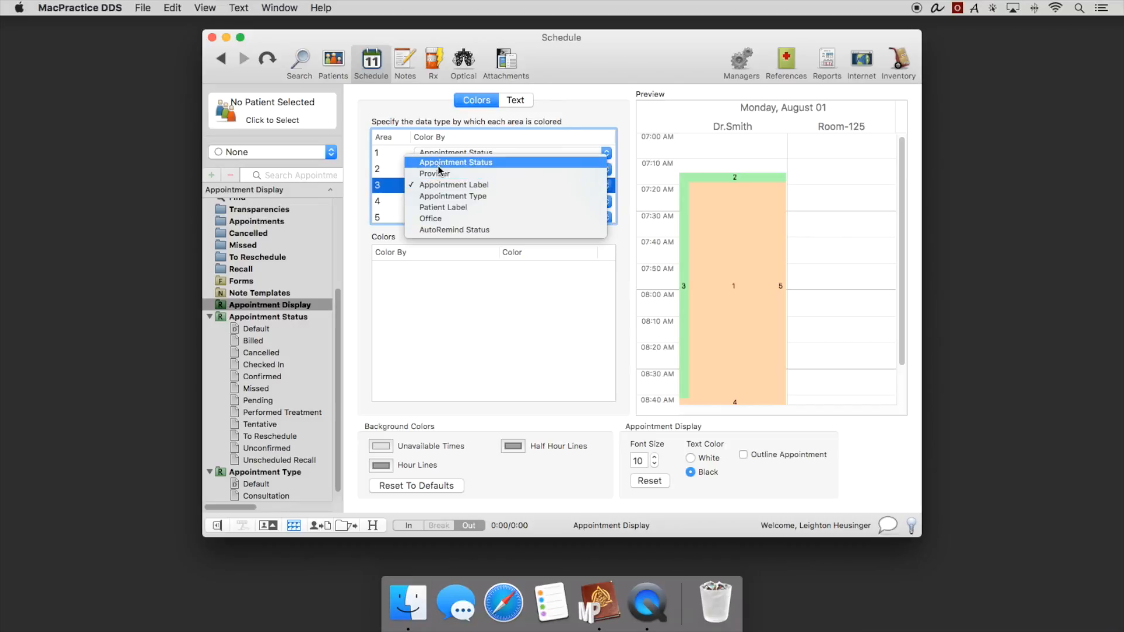
{"action": "left_click", "coordinate": [438, 162]}
{"action": "left_click", "coordinate": [438, 200]}
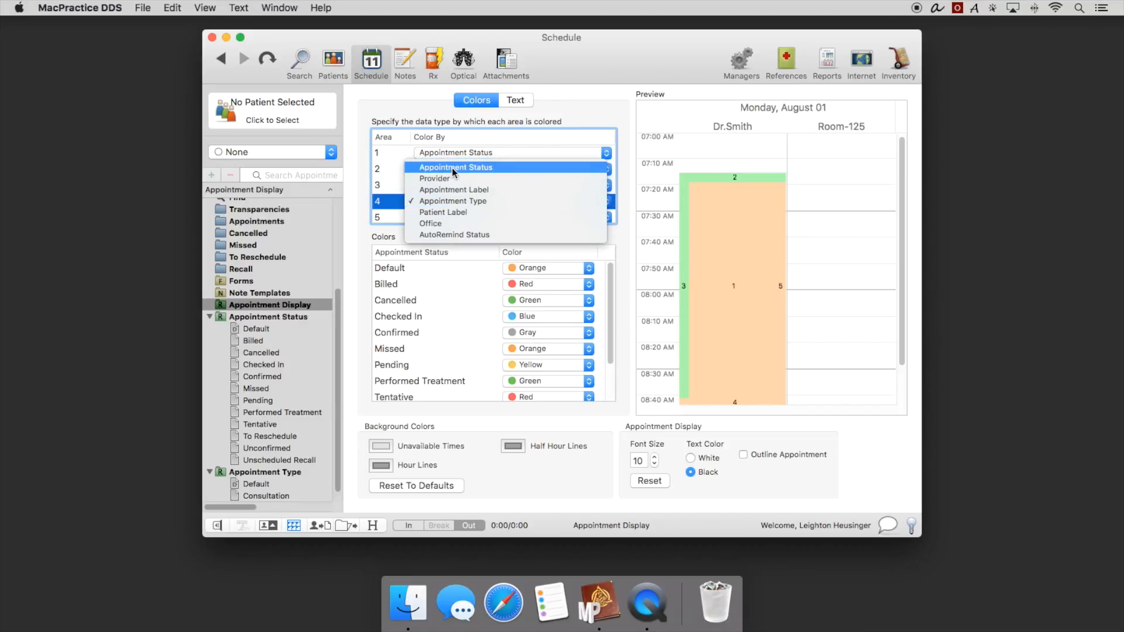
{"action": "left_click", "coordinate": [440, 167]}
{"action": "left_click", "coordinate": [444, 216]}
{"action": "left_click", "coordinate": [451, 195]}
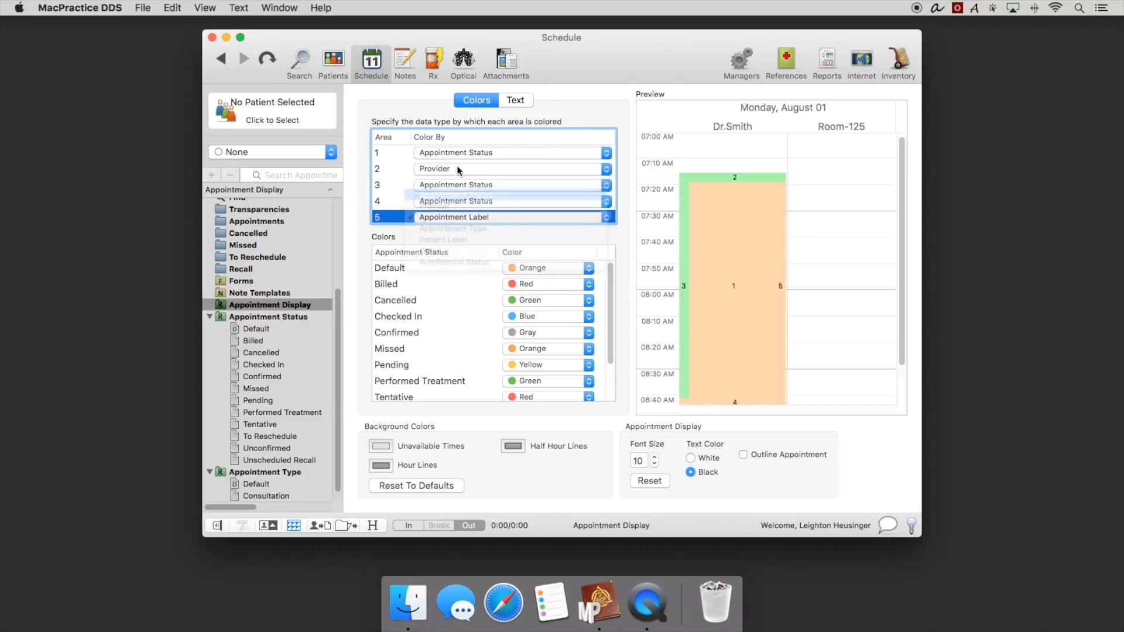
Step: Keep area 1 colored by Appointment Status and color area 2 by Appointment Type
{"action": "left_click", "coordinate": [465, 151]}
{"action": "left_click", "coordinate": [465, 151]}
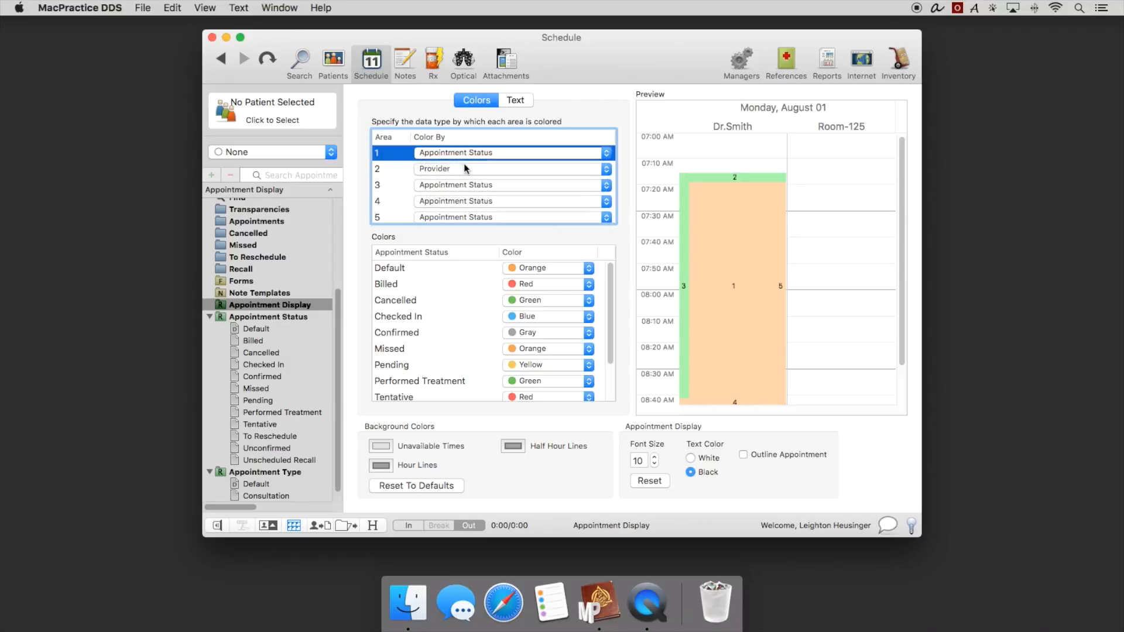
{"action": "left_click", "coordinate": [465, 168]}
{"action": "left_click", "coordinate": [463, 190]}
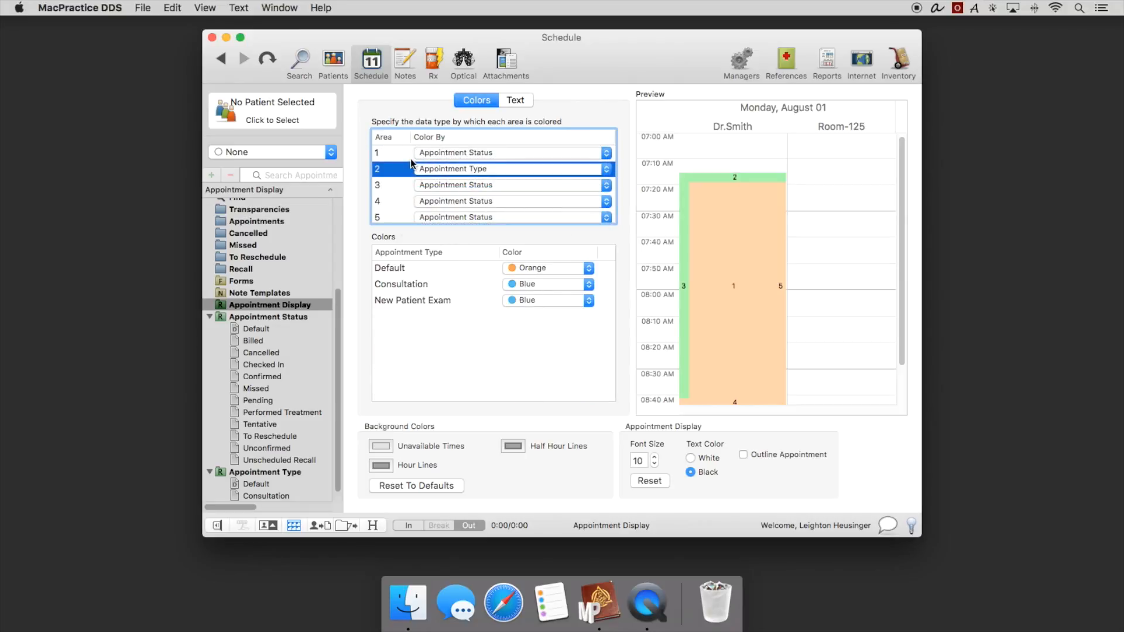
Step: For area 1, set the color of the Billed appointment status to Gray
{"action": "left_click", "coordinate": [381, 153]}
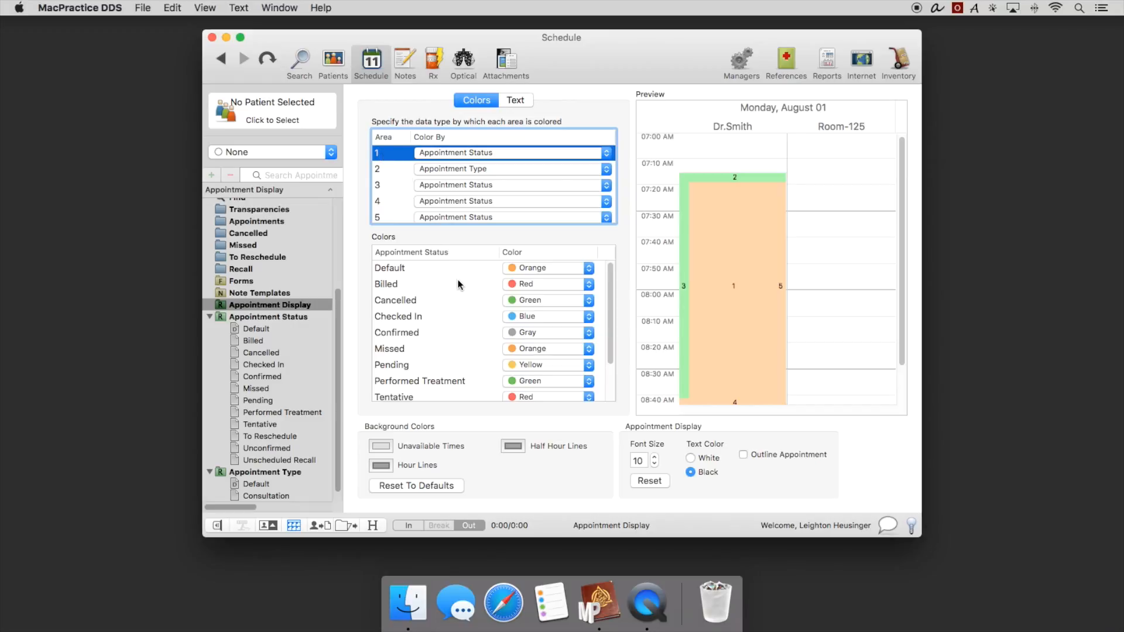
{"action": "left_click", "coordinate": [526, 284]}
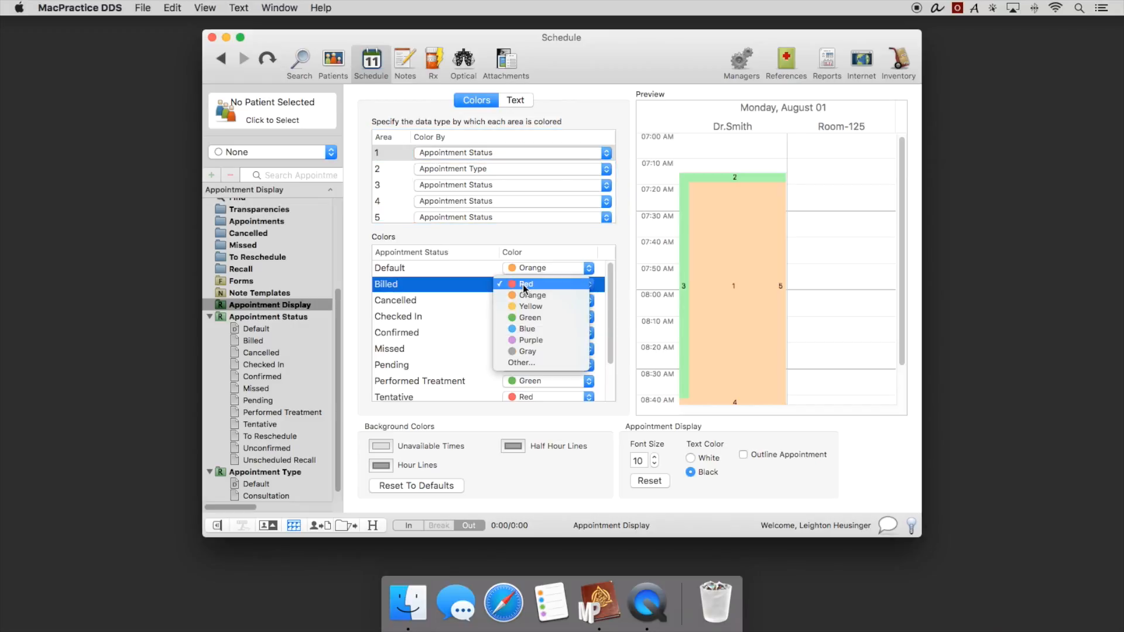
{"action": "left_click", "coordinate": [530, 352]}
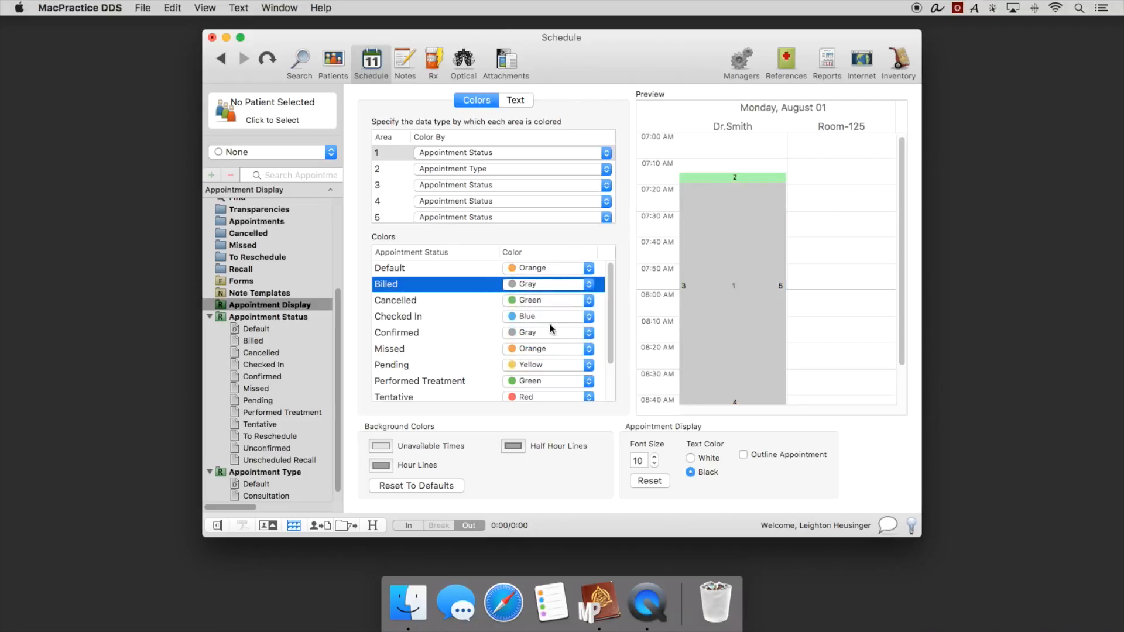
Step: Give the Checked In status a custom color using the Spring green pencil and close the color picker
{"action": "left_click", "coordinate": [541, 316]}
{"action": "left_click", "coordinate": [536, 356]}
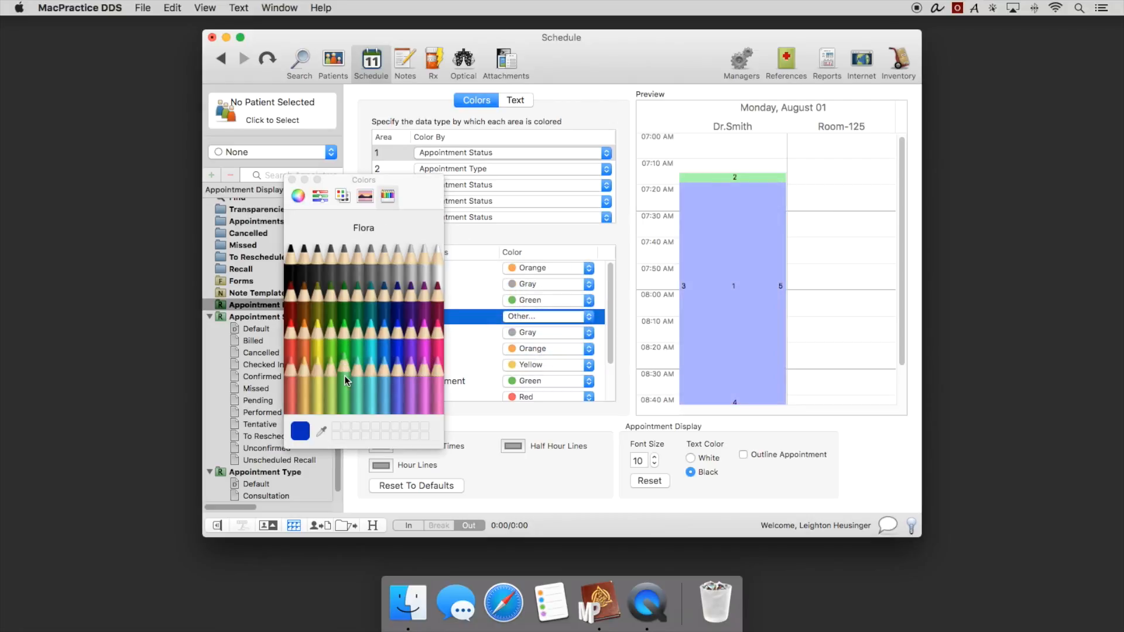
{"action": "left_click", "coordinate": [346, 344]}
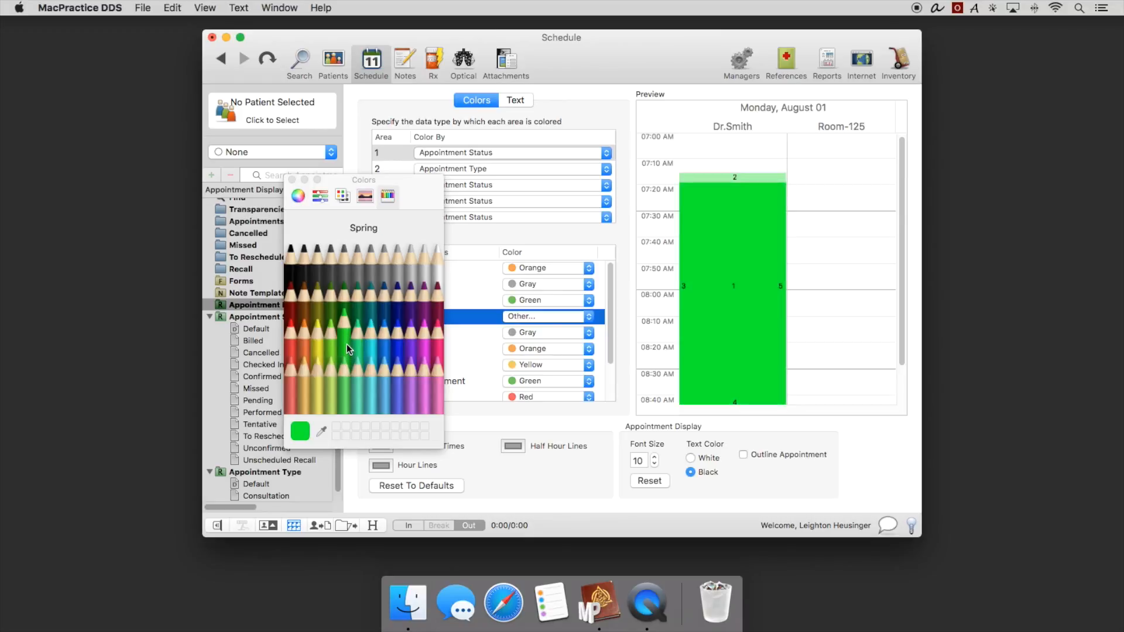
{"action": "left_click", "coordinate": [291, 179]}
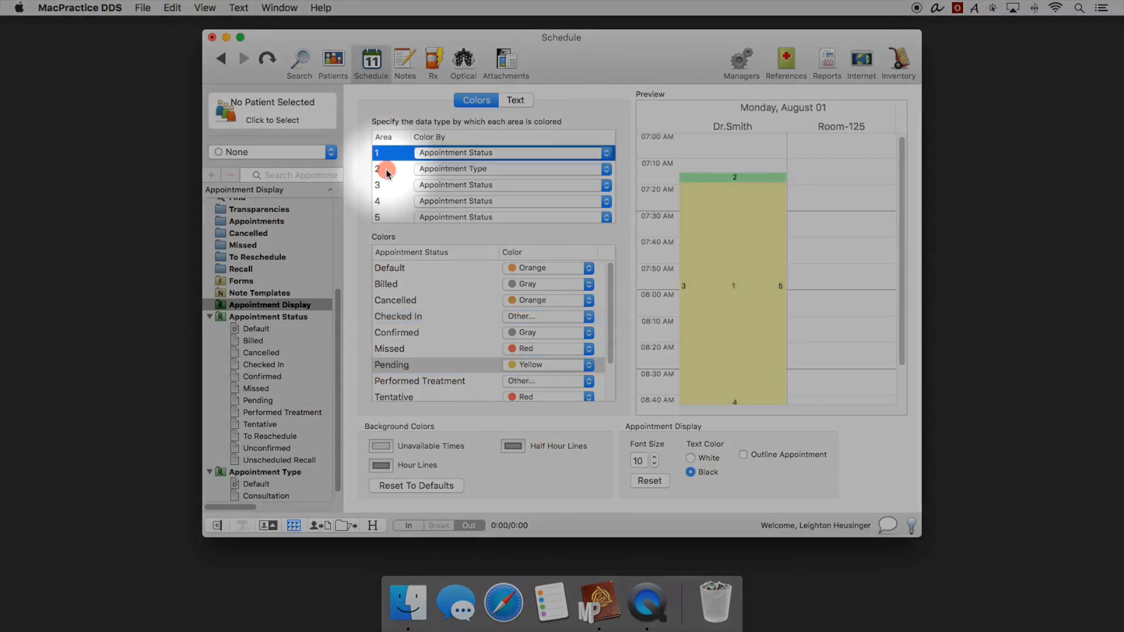
Step: For area 2, set the New Patient Exam type's color to Yellow and preview the Consultation color
{"action": "left_click", "coordinate": [386, 171]}
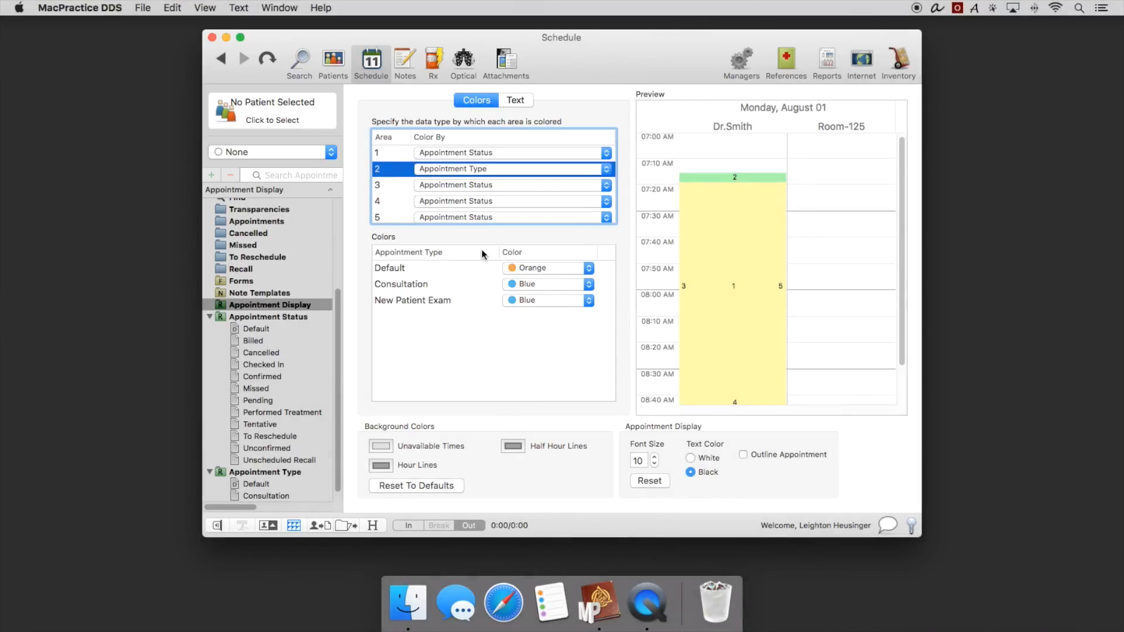
{"action": "left_click", "coordinate": [539, 301]}
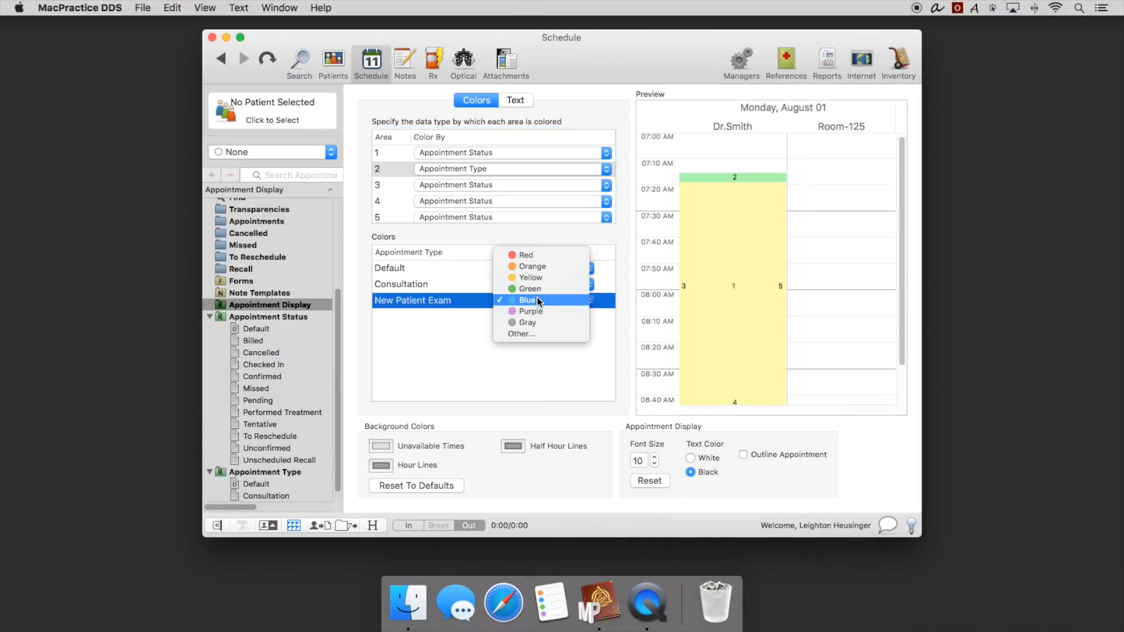
{"action": "left_click", "coordinate": [540, 279]}
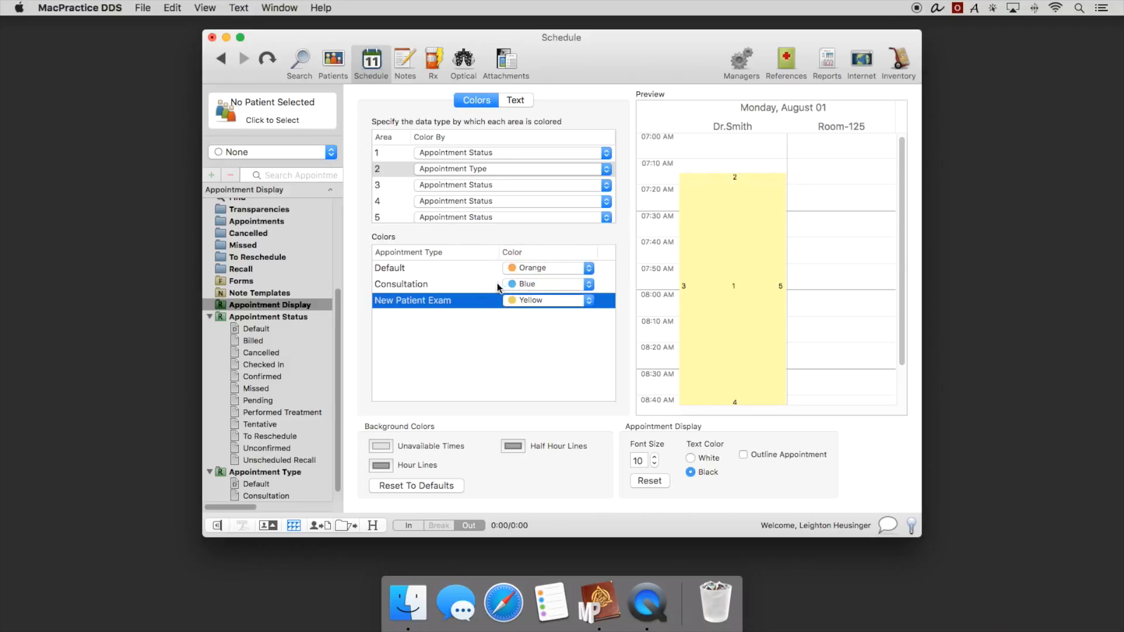
{"action": "left_click", "coordinate": [468, 284]}
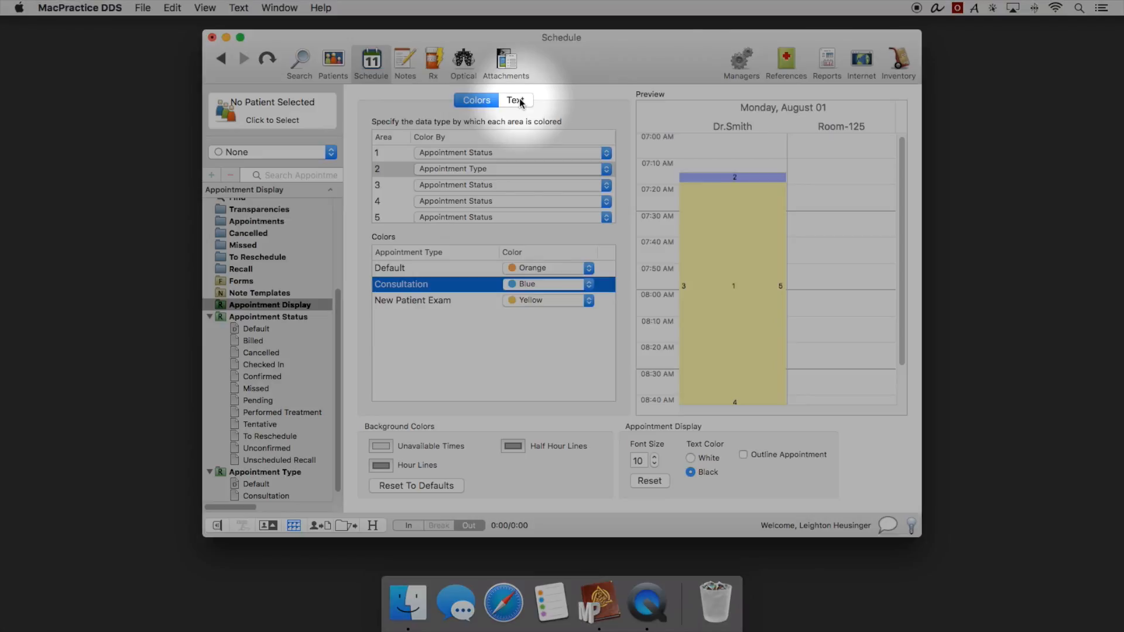
Step: In the appointment text settings, set the patient name format to Last name, First name
{"action": "left_click", "coordinate": [519, 101]}
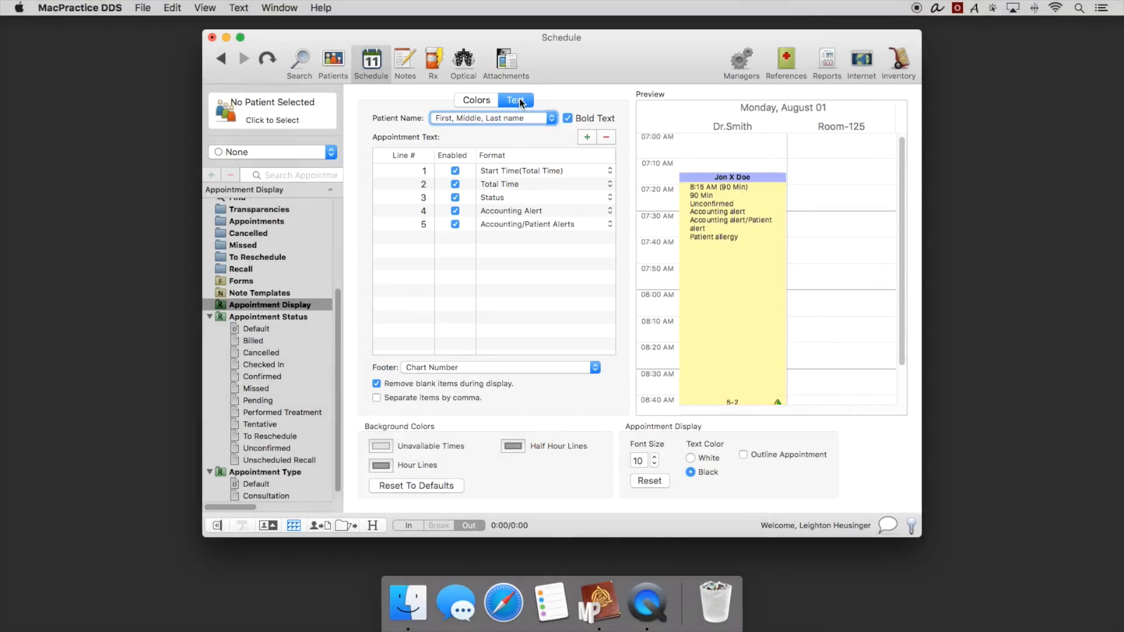
{"action": "left_click", "coordinate": [508, 119]}
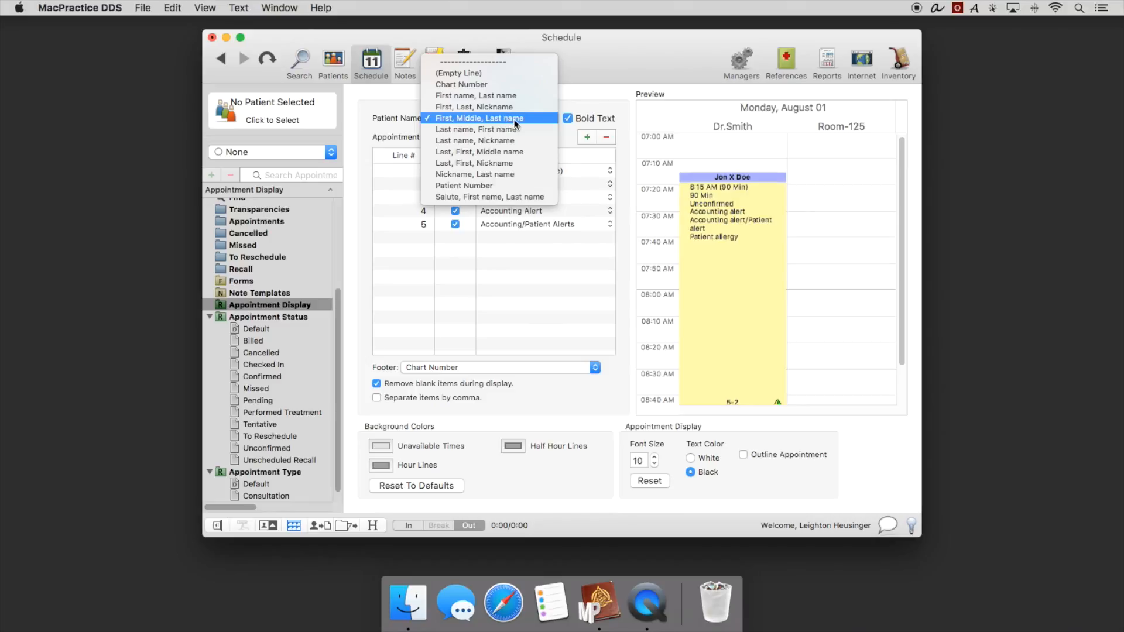
{"action": "left_click", "coordinate": [514, 129]}
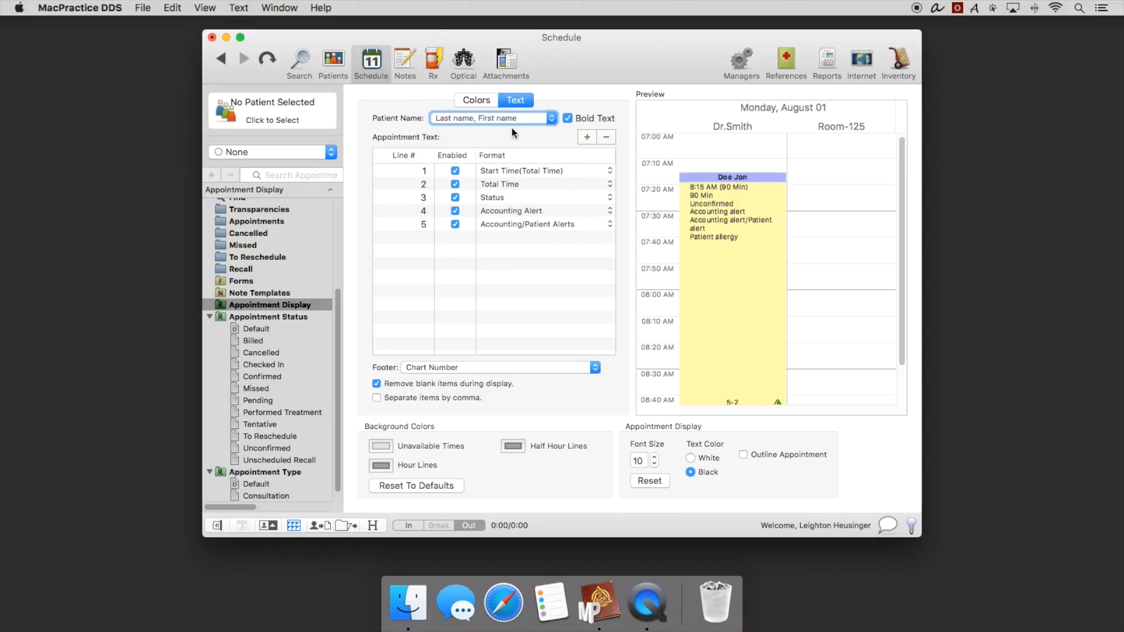
Step: Add a sixth line to the appointment text with the Appointment Provider format
{"action": "left_click", "coordinate": [586, 137]}
{"action": "left_click", "coordinate": [501, 237]}
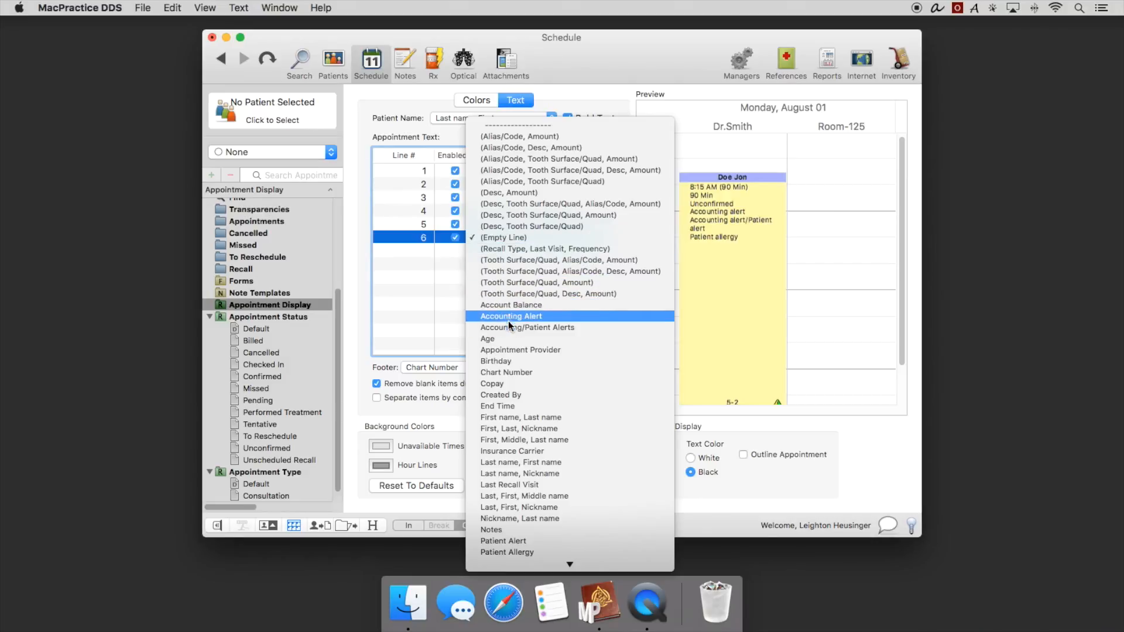
{"action": "left_click", "coordinate": [508, 350]}
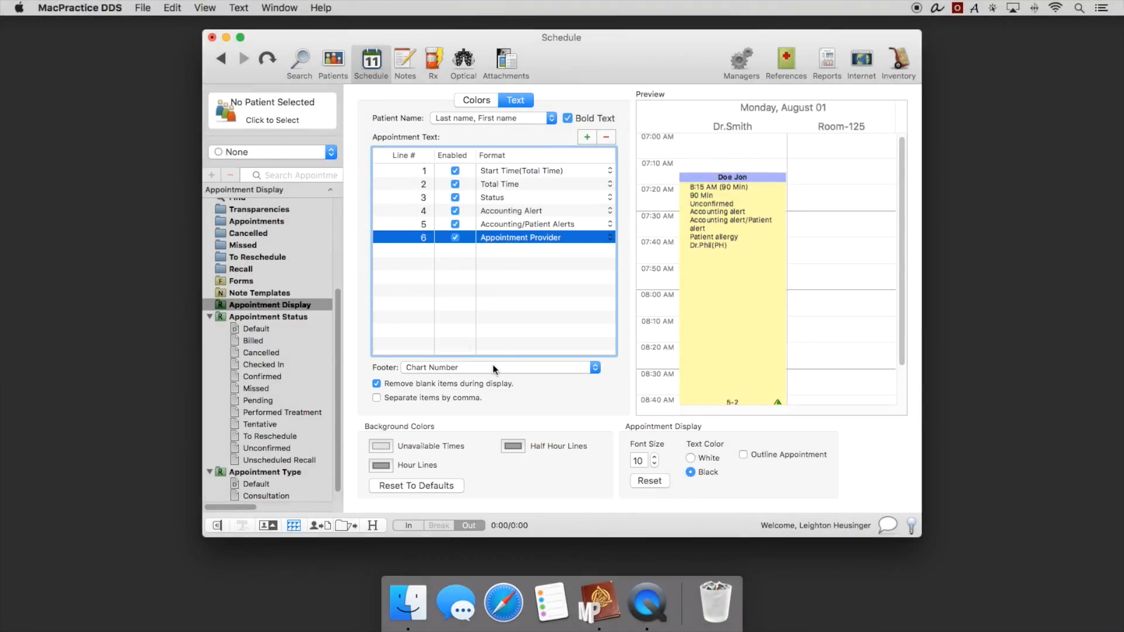
Step: Set the appointment footer to Phone1 and enable Outline Appointment
{"action": "left_click", "coordinate": [494, 368]}
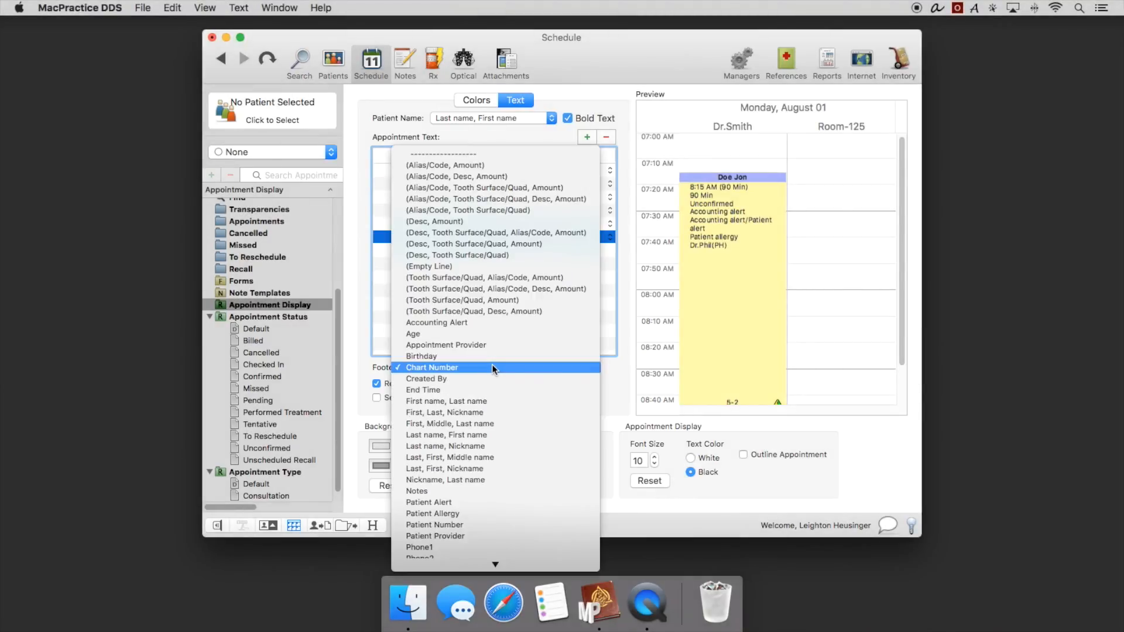
{"action": "key", "text": "p"}
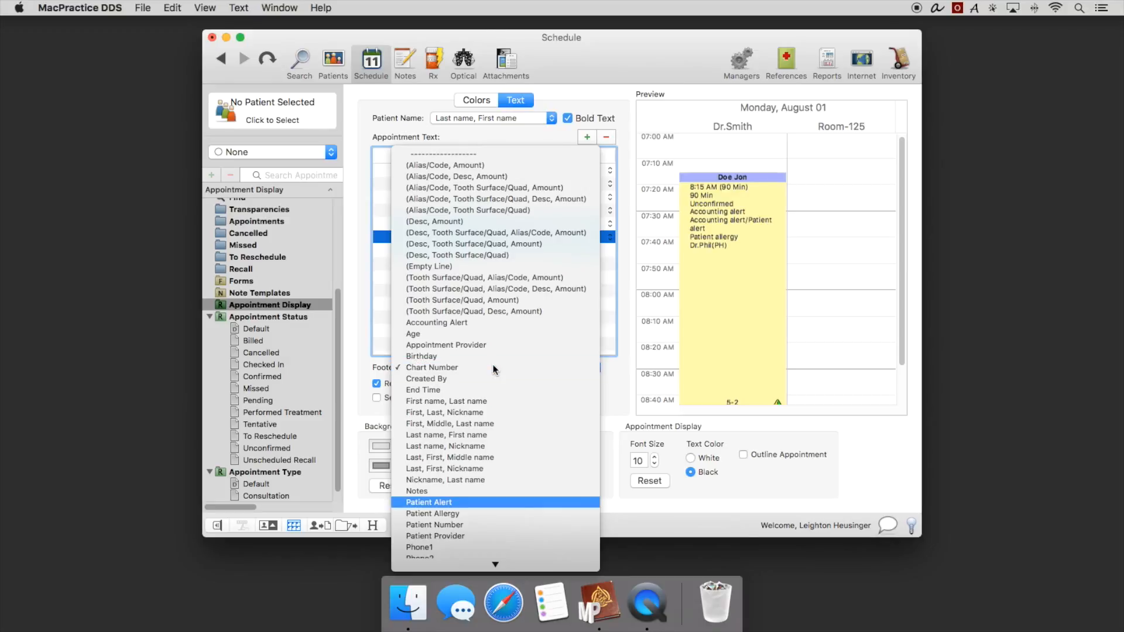
{"action": "key", "text": "h"}
{"action": "key", "text": "Return"}
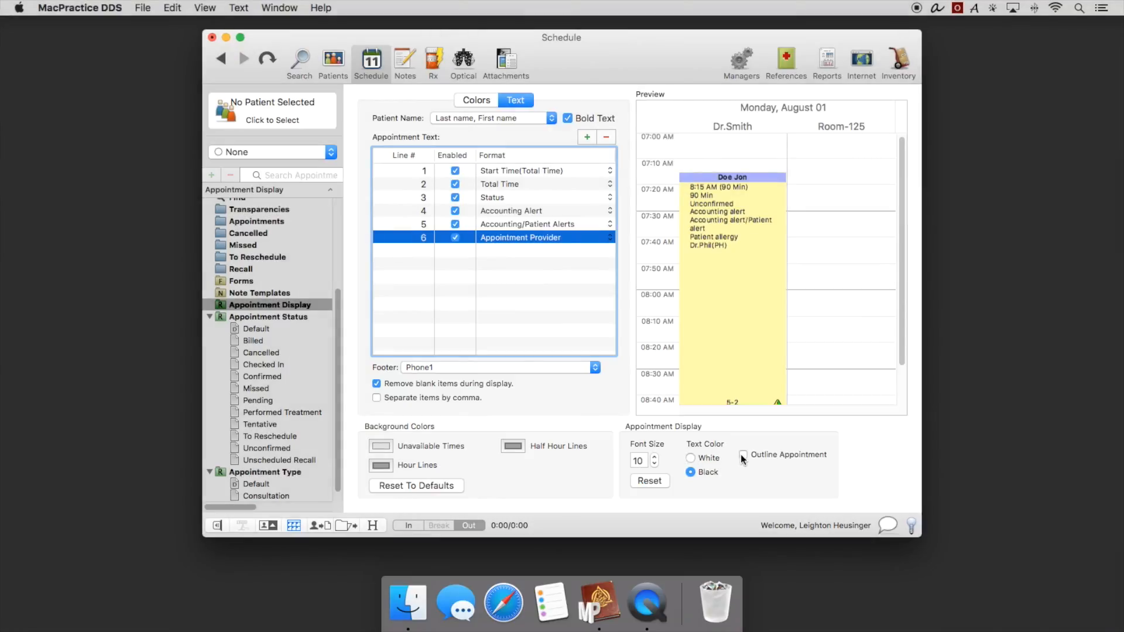
{"action": "left_click", "coordinate": [743, 456]}
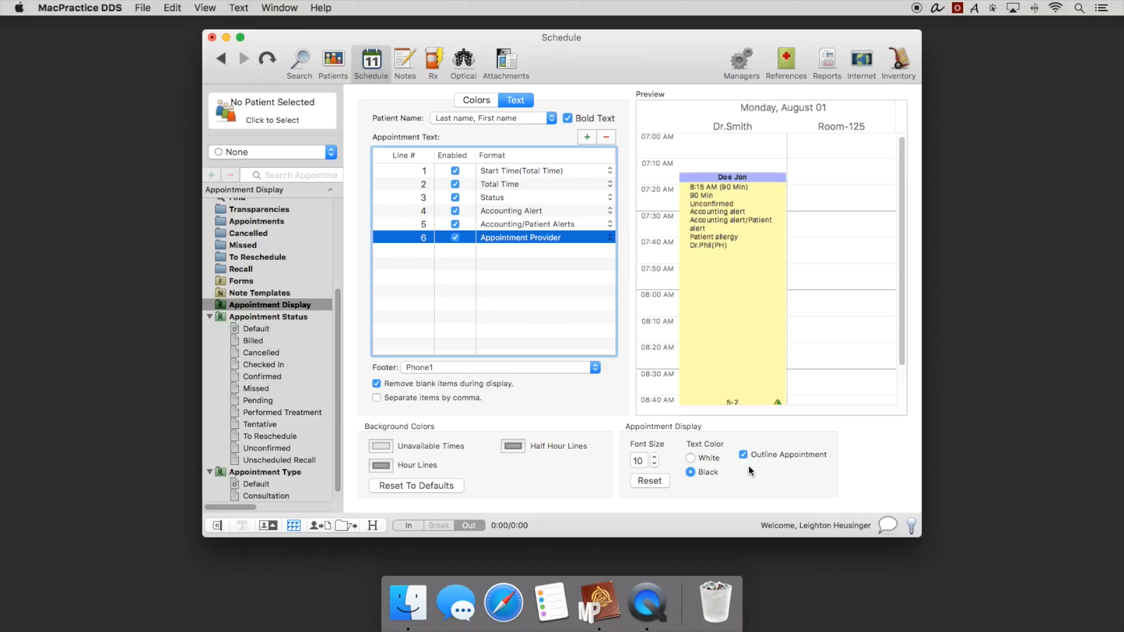